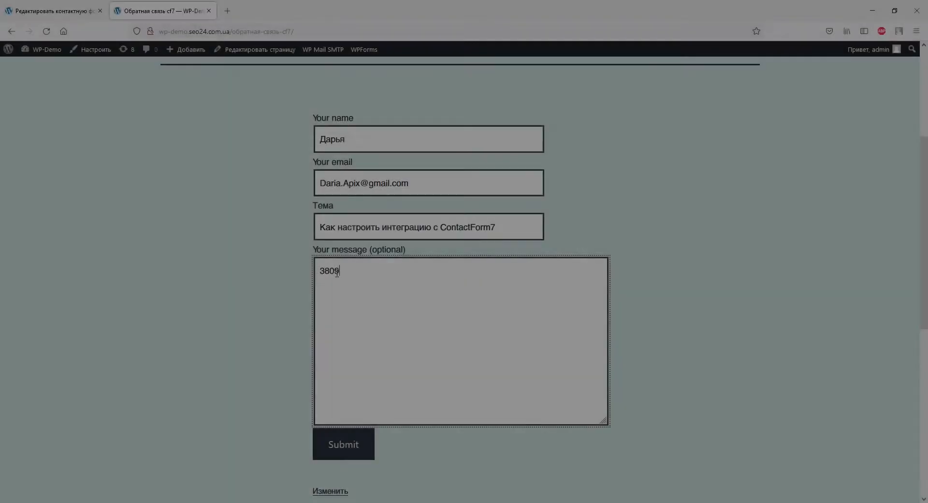
- Finish the phone number in the message field and submit the WordPress contact form
type("0000000")
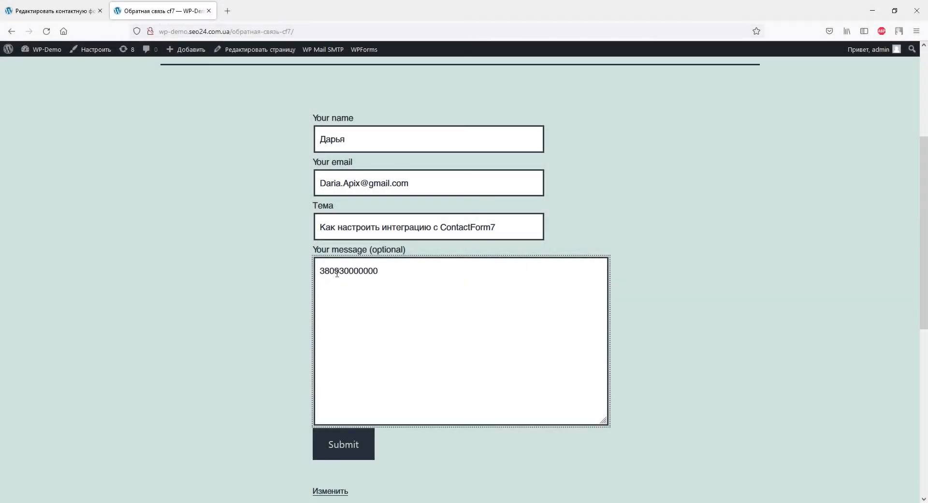
left_click(321, 447)
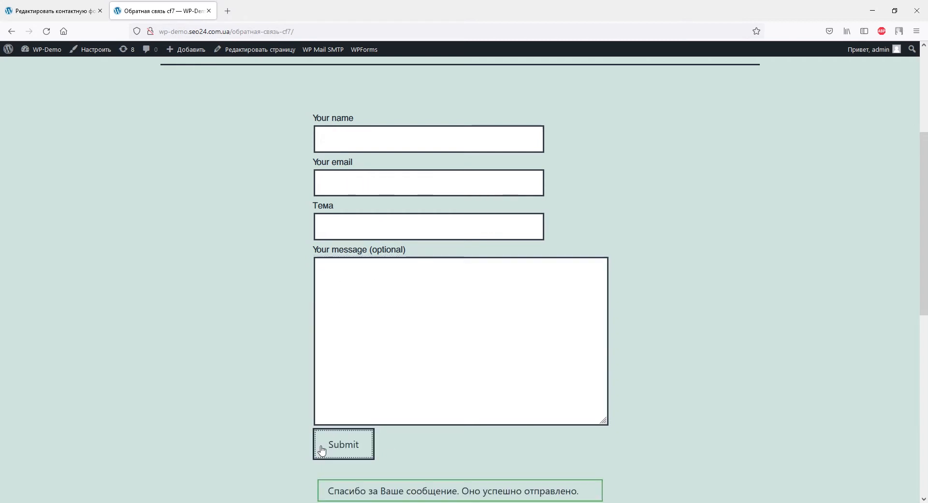
scroll(323, 449, "down", 3)
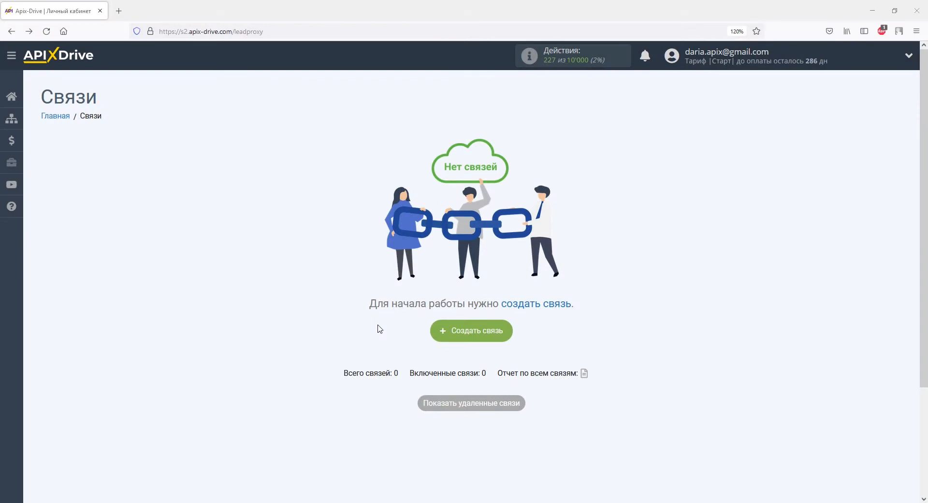
- Create a new ApiX-Drive connection and choose Contact Form 7 as its source system
left_click(441, 330)
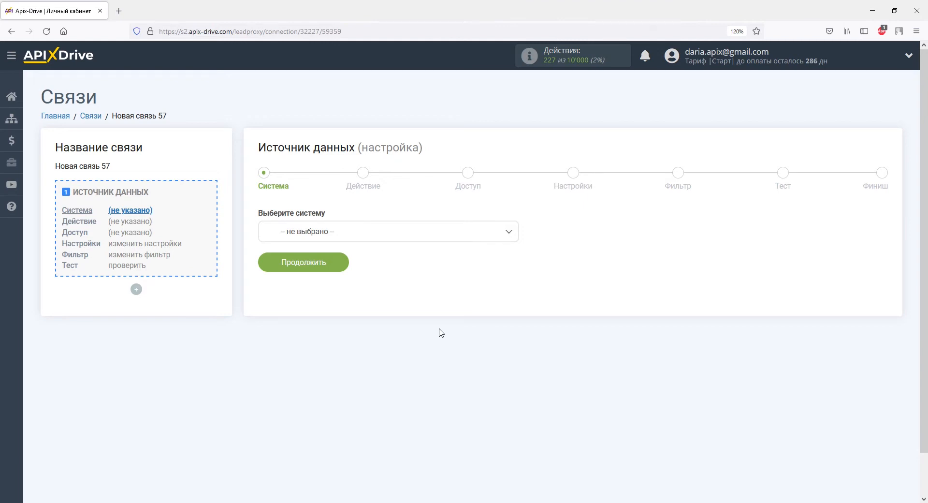
left_click(507, 233)
left_click_drag(514, 253, 516, 273)
left_click(328, 318)
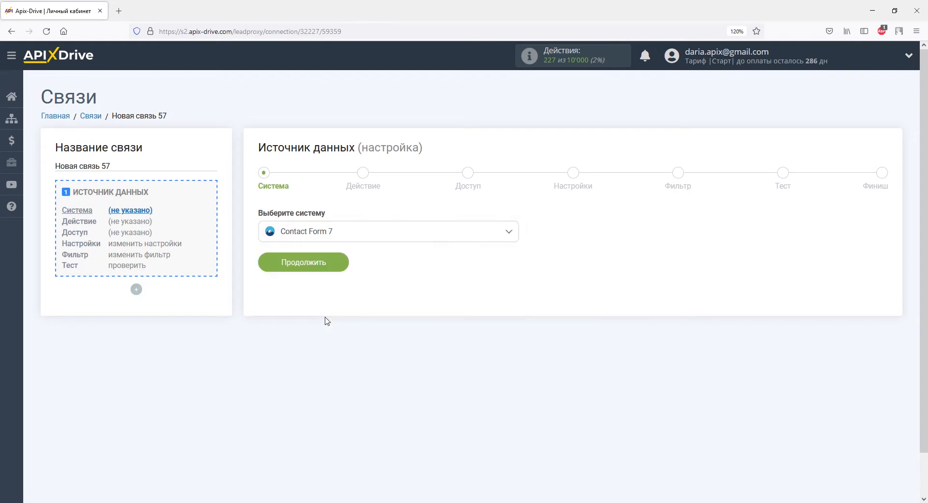
left_click(325, 275)
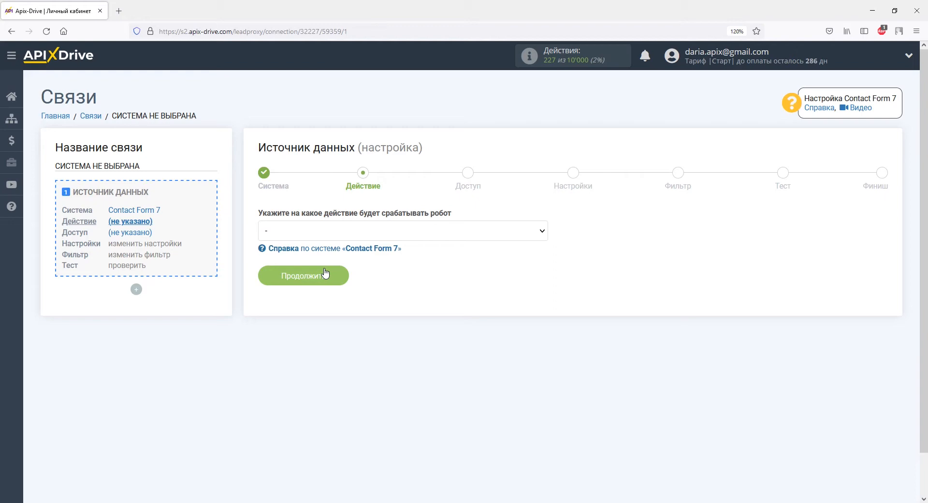
left_click(326, 232)
- Set the action to Принять данные and begin connecting a Contact Form 7 account
left_click(328, 254)
left_click(333, 277)
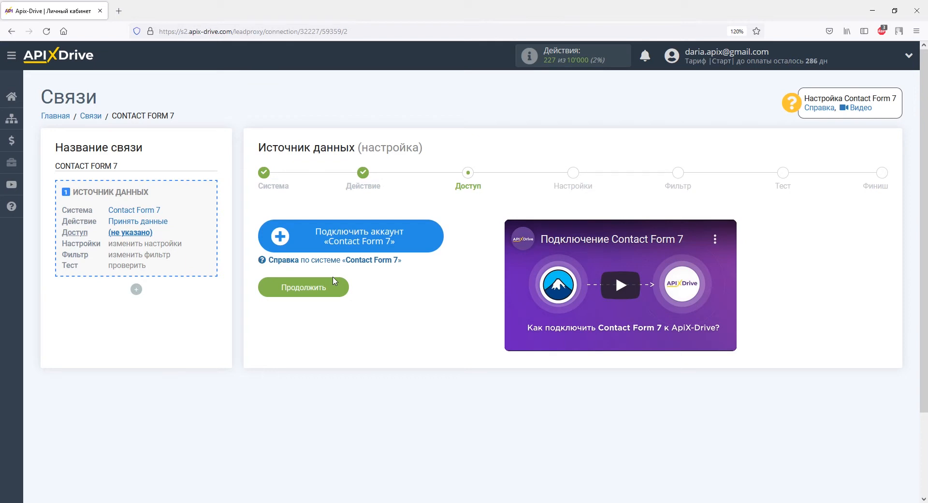
left_click(294, 236)
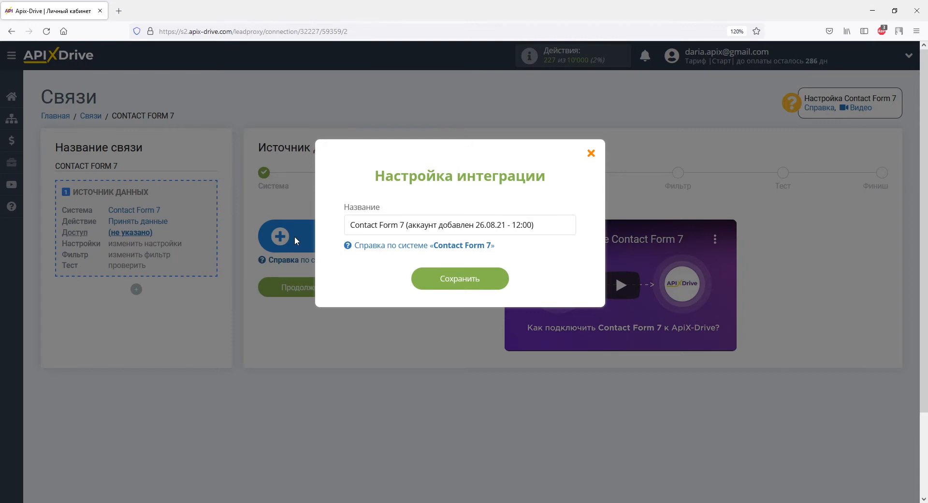
- Save the Contact Form 7 account and copy its webhook URL
left_click(420, 278)
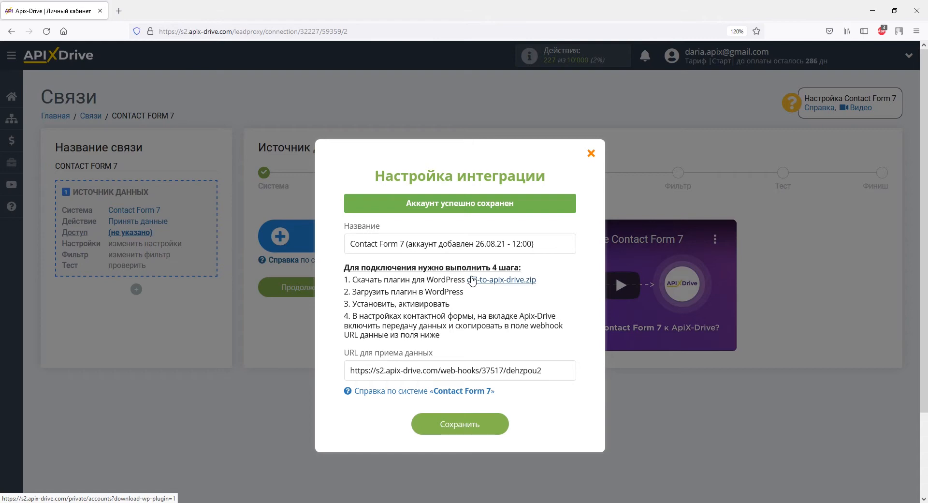
left_click_drag(542, 370, 349, 373)
key("ctrl+c")
right_click(349, 373)
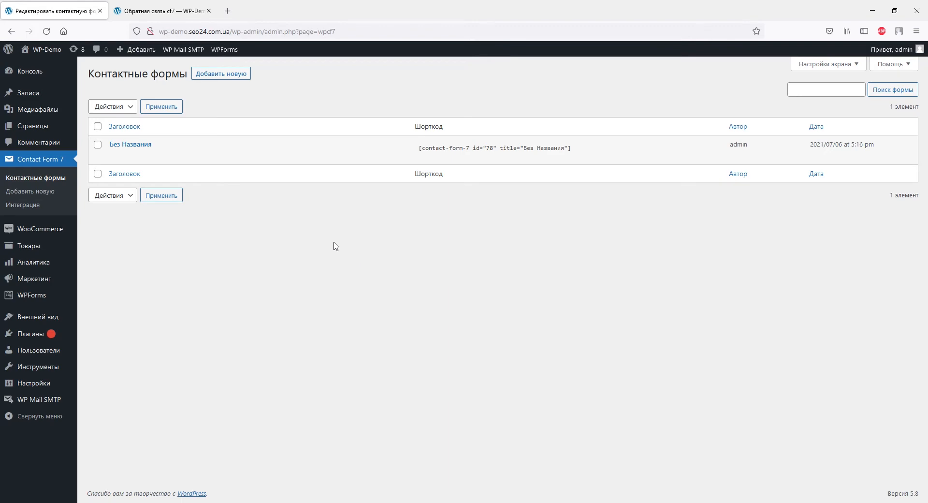
- On the Без Названия form's Apix-Drive tab, enable sending data to ApiX-Drive
left_click(145, 145)
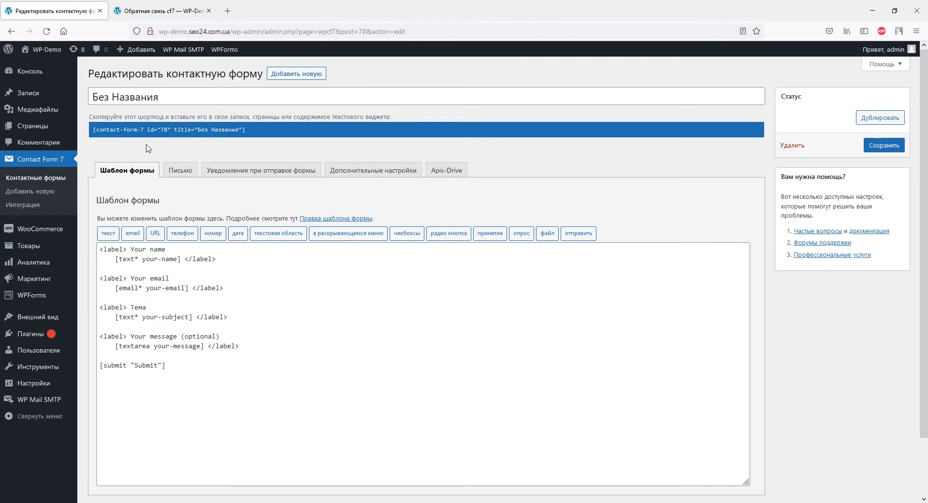
left_click(434, 174)
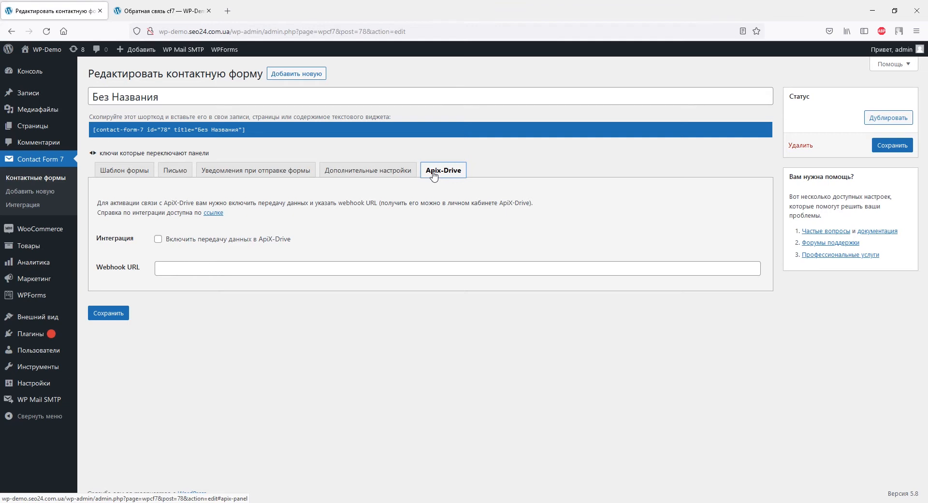
left_click(158, 239)
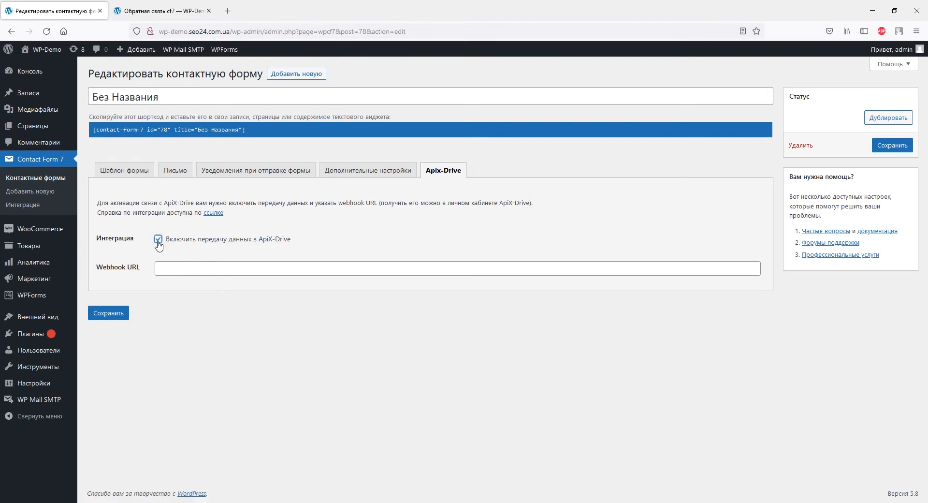
- Paste the webhook URL into Webhook URL, save the form, and view the Обратная связь cf7 page
left_click(159, 268)
right_click(161, 267)
left_click(244, 338)
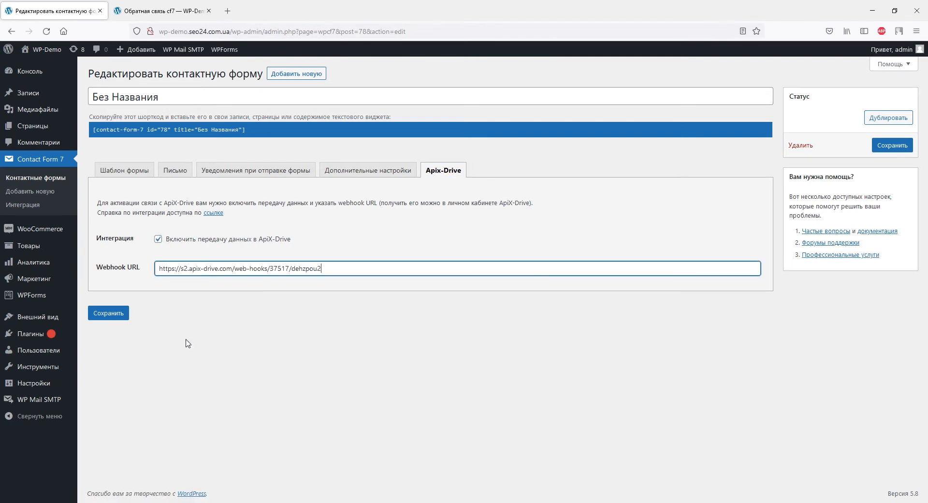
left_click(107, 312)
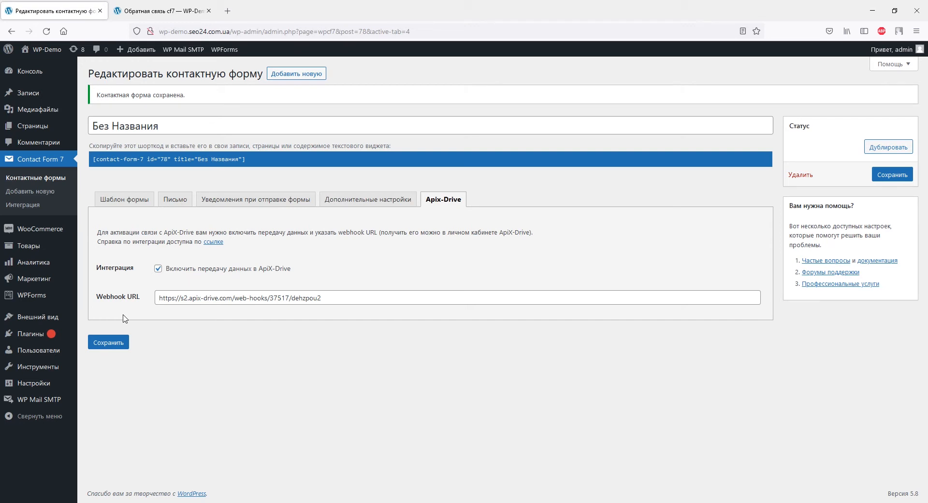
left_click(135, 7)
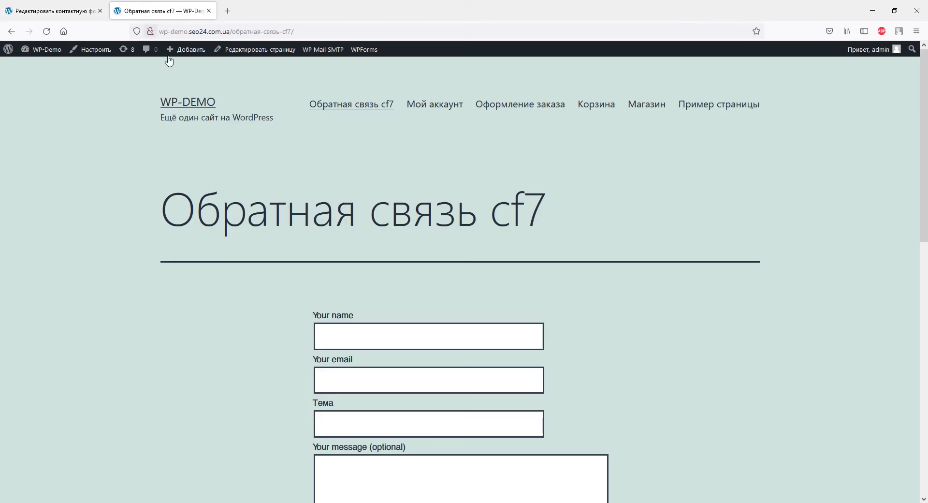
- Enter the sender's name and e-mail address in the feedback form
left_click(330, 332)
type("Дарья")
scroll(332, 337, "down", 1)
scroll(332, 338, "down", 4)
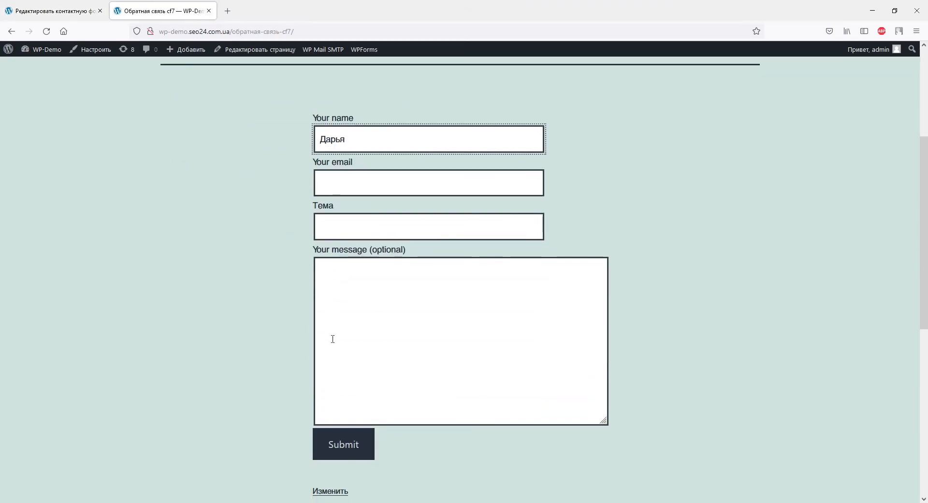
left_click(330, 186)
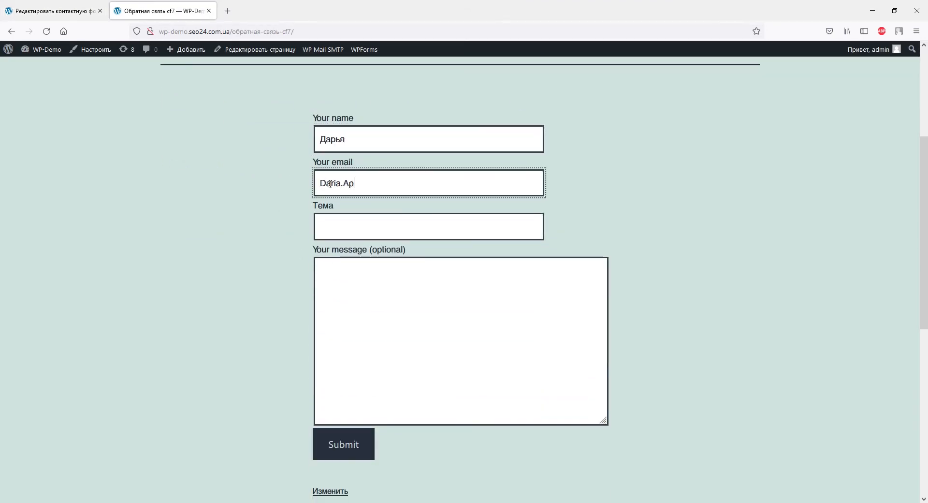
- Set Тема to 'Как настроить интеграцию с ContactForm7', add a phone number as the message, and submit
left_click(333, 218)
type("Как настроить интеграцию с ContactForm7")
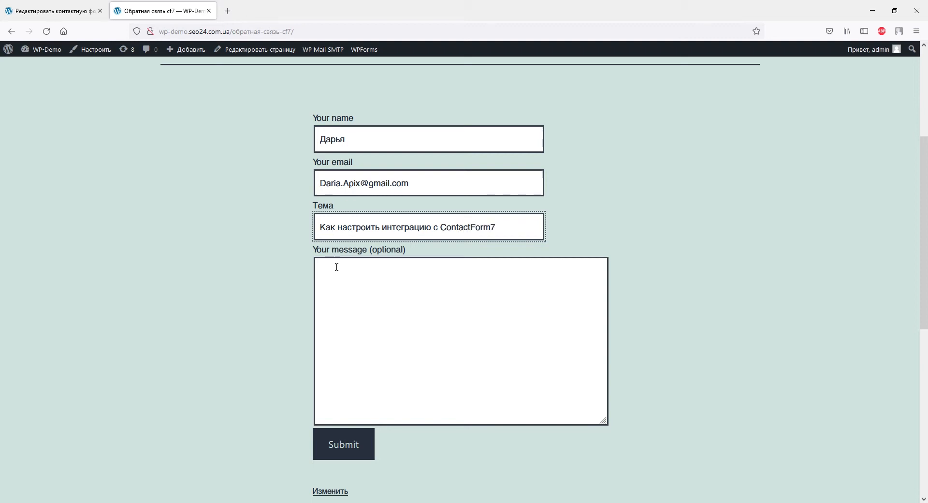
left_click(336, 267)
type("380930000000")
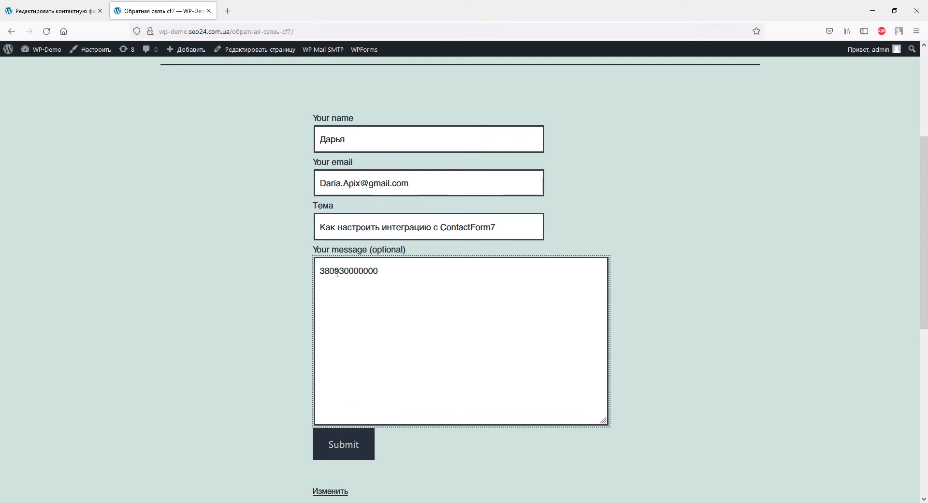
left_click(322, 448)
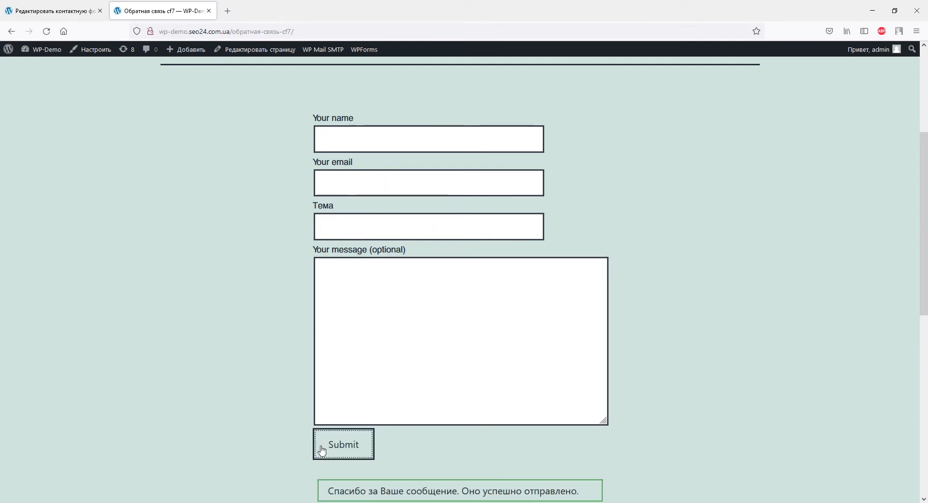
scroll(322, 449, "down", 3)
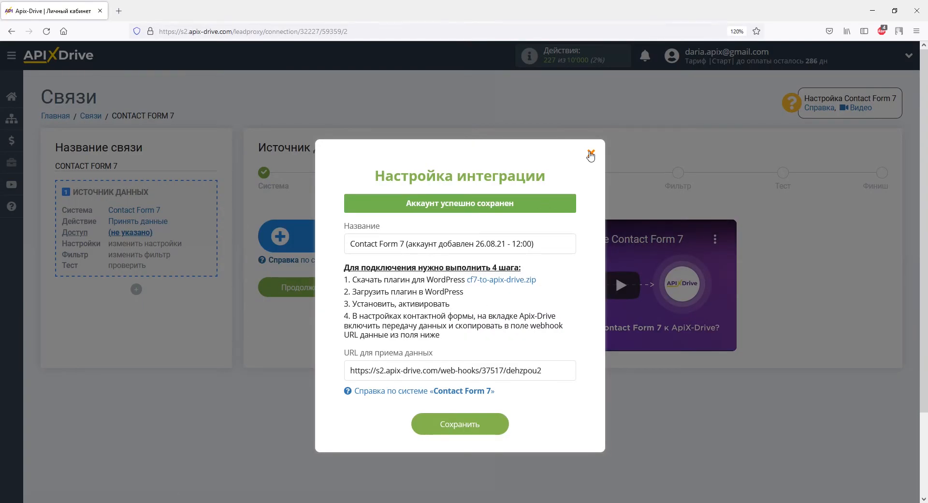
- Step through Доступ, Настройки and Фильтр, load the test submission, and complete the source setup
left_click(590, 153)
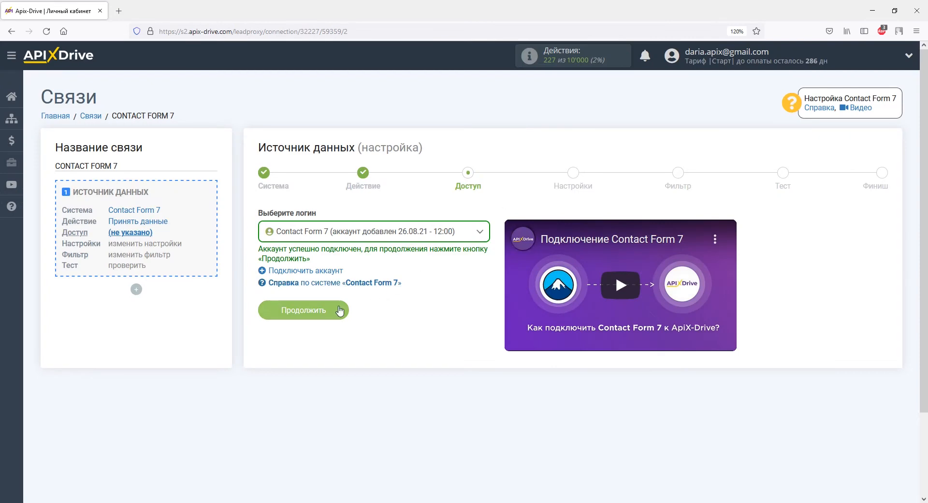
left_click(340, 310)
left_click(338, 325)
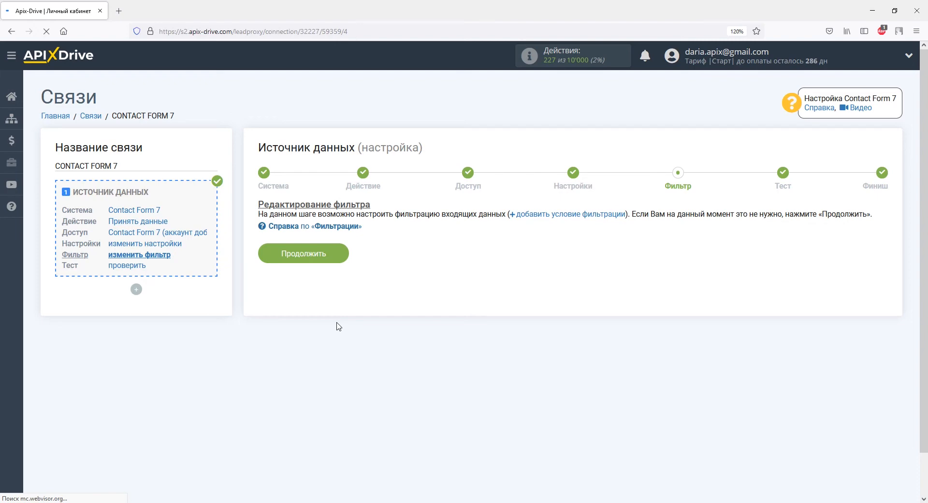
left_click(336, 256)
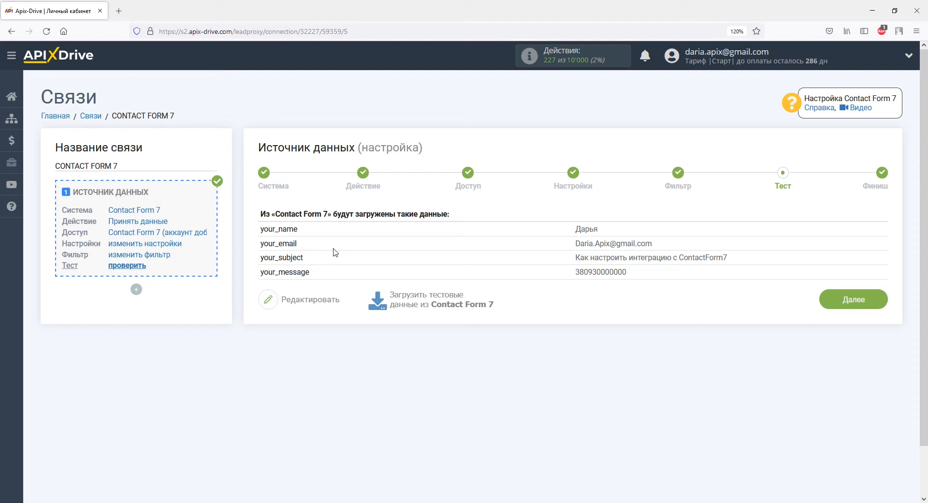
left_click(827, 299)
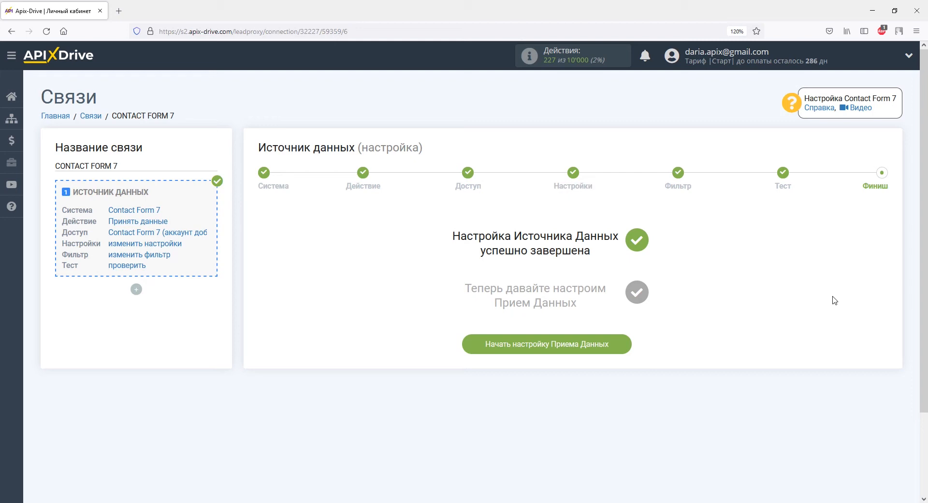
- Choose OneBox as the connection's receiving system
left_click(619, 345)
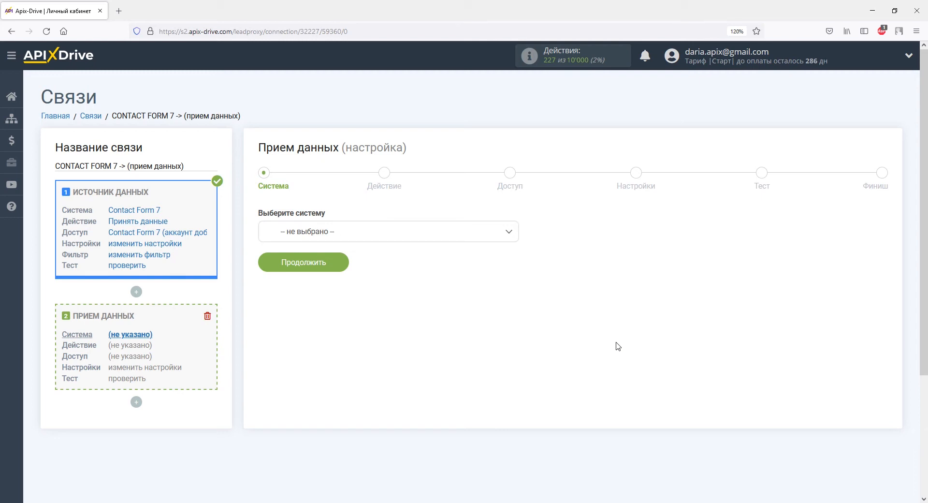
left_click(508, 233)
left_click_drag(513, 256, 514, 317)
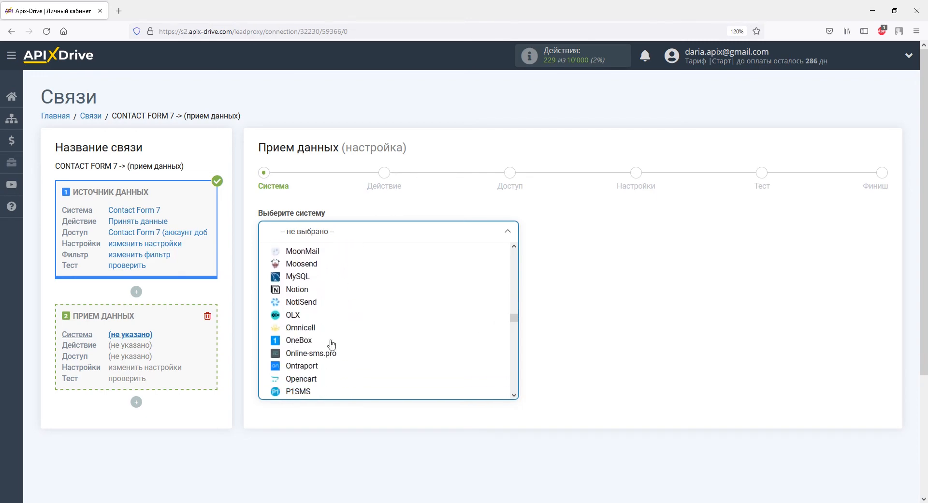
left_click(298, 342)
left_click(310, 265)
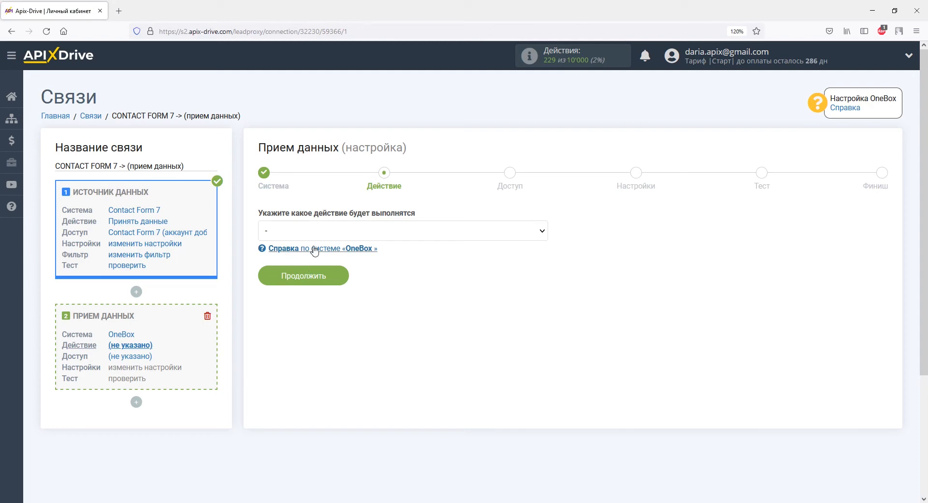
- Set the OneBox action to Создать заказ and continue to account access
left_click(314, 230)
left_click(303, 254)
left_click(301, 275)
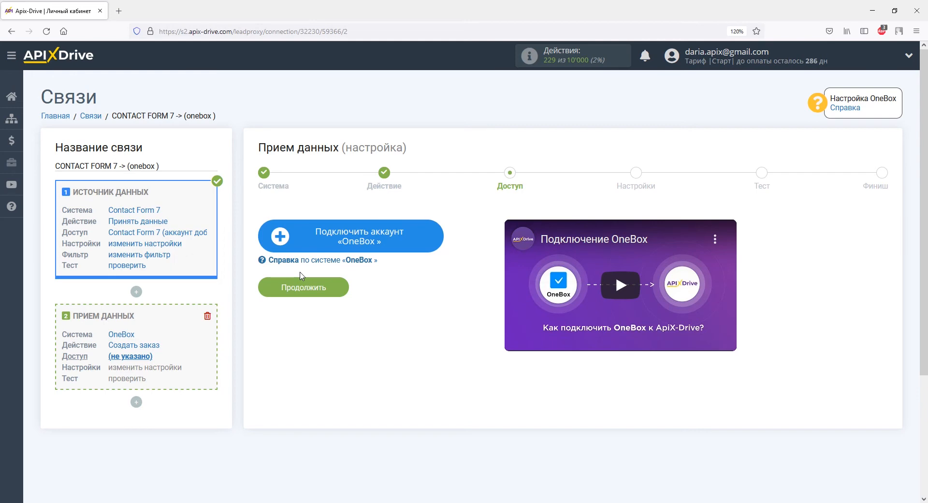
- Begin connecting a OneBox account and copy the account domain from the OneBox address bar
left_click(299, 236)
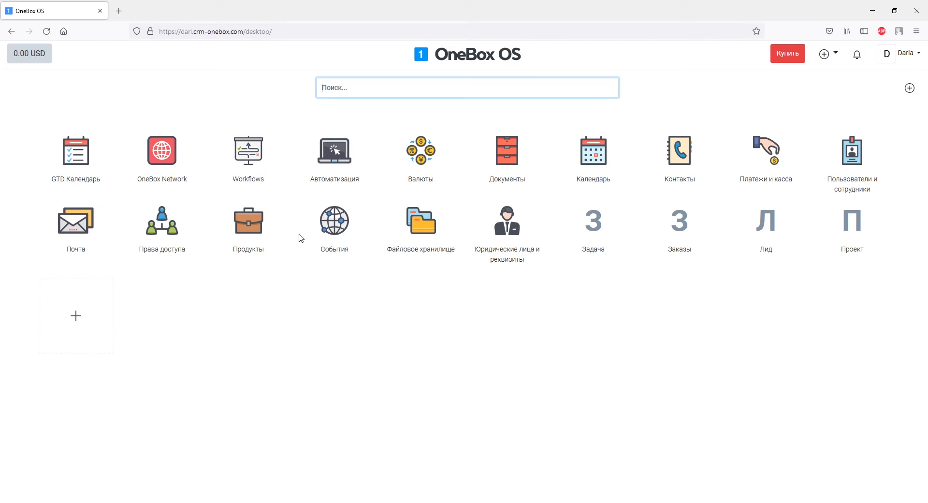
left_click_drag(180, 31, 243, 31)
right_click(243, 31)
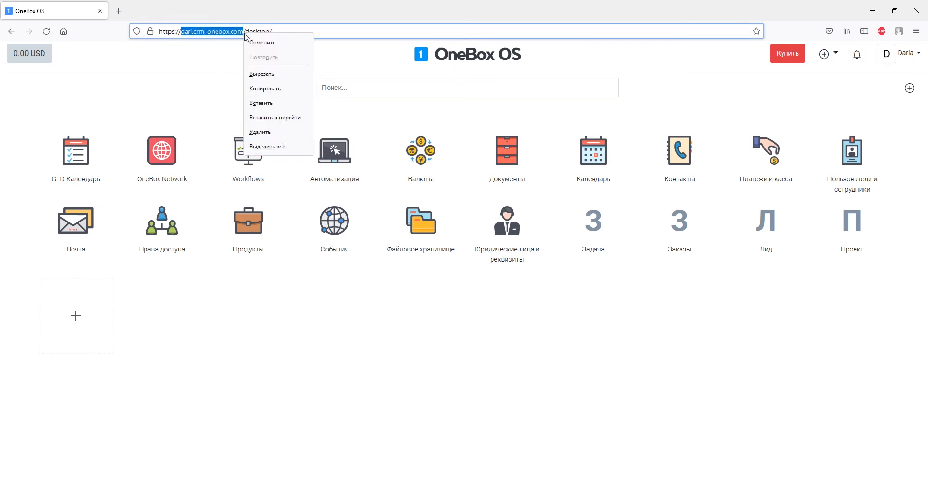
left_click(265, 89)
key("alt+Tab")
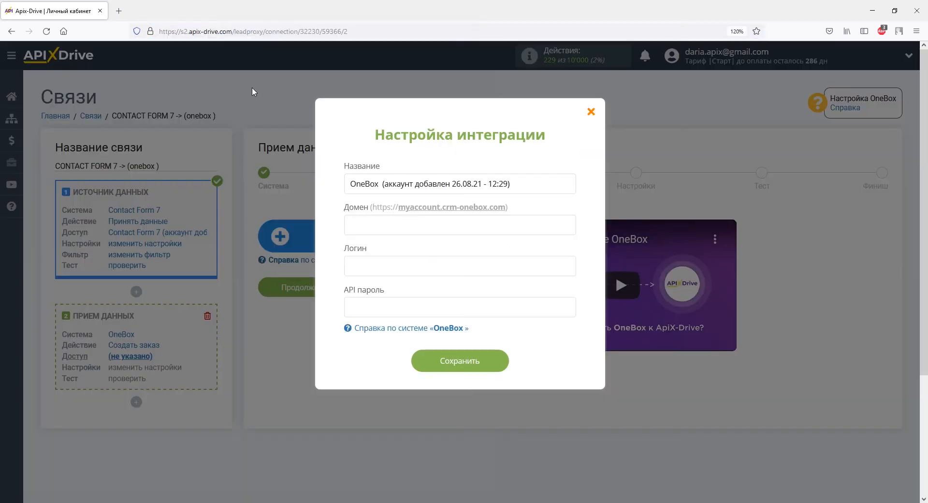
- Paste the domain into Домен and enter the account's login e-mail
right_click(353, 223)
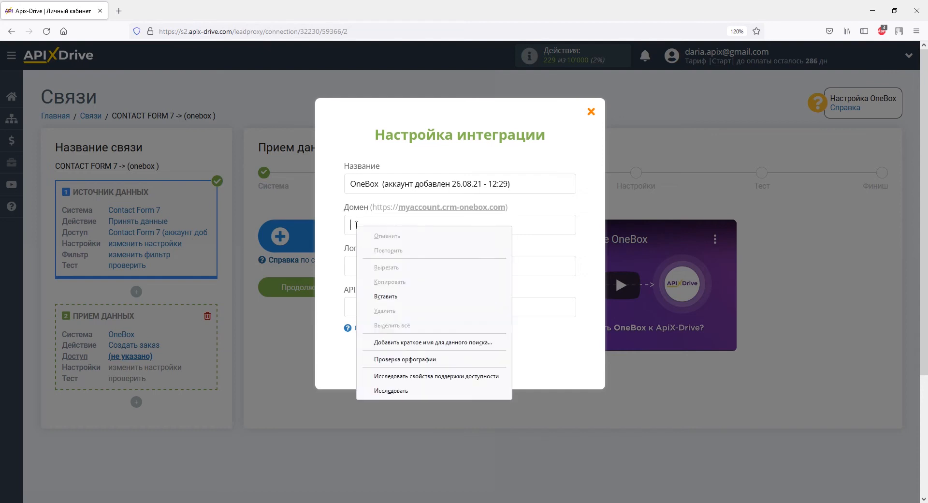
left_click(385, 294)
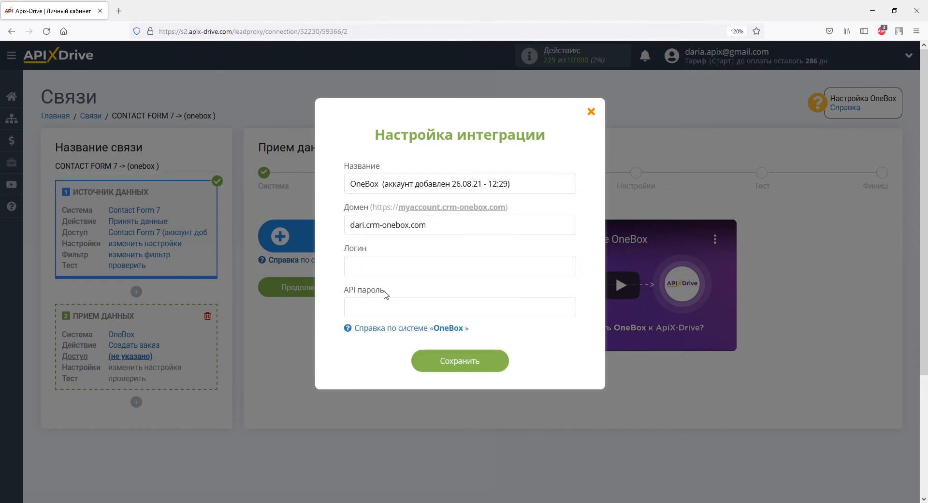
left_click(383, 267)
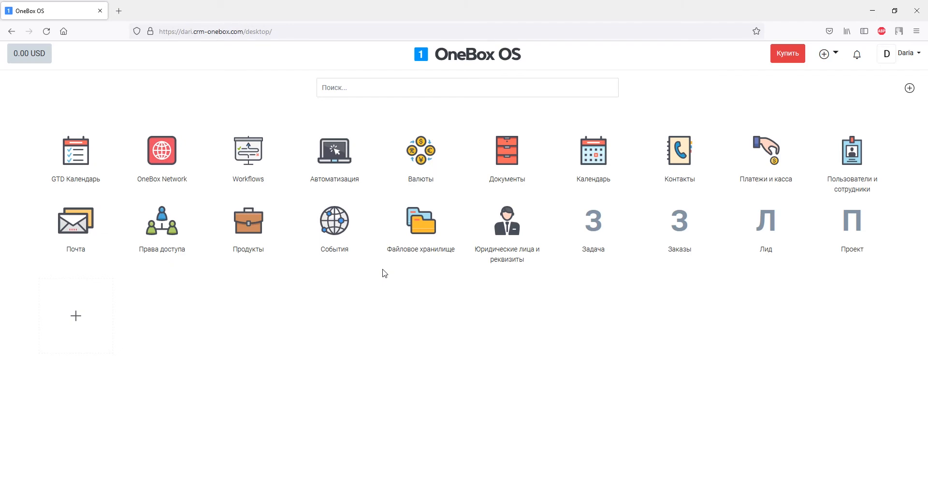
- Search the OneBox app catalogue for 'api' and open the API app
left_click(74, 317)
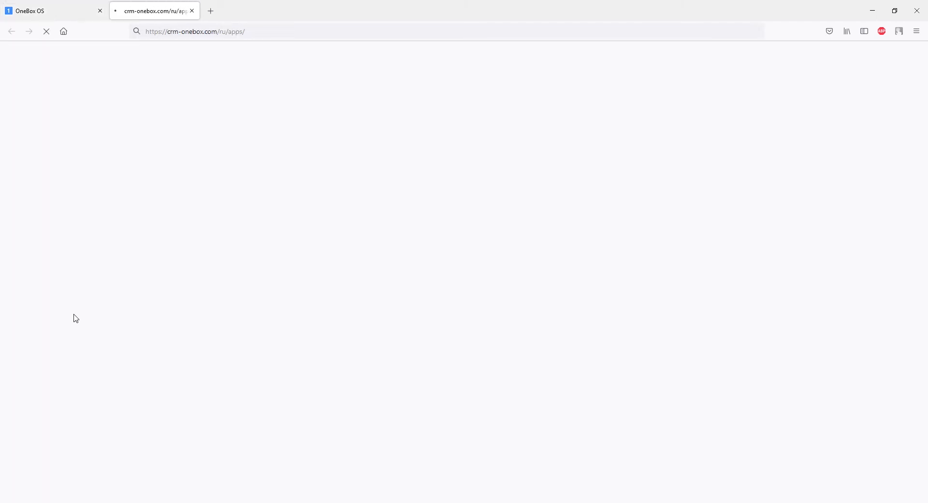
scroll(74, 317, "down", 4)
left_click(342, 336)
type("api")
key("Return")
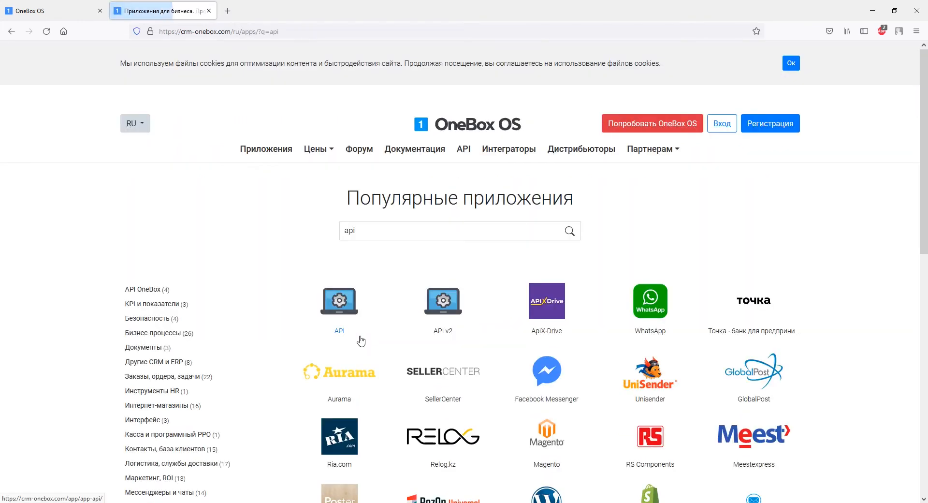
left_click(355, 328)
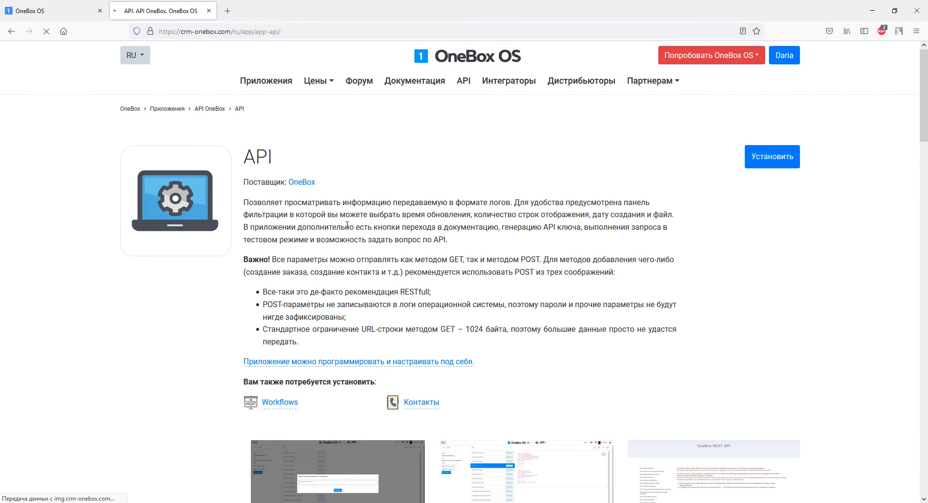
- Install the API app into the account's OneBox domain
left_click(776, 162)
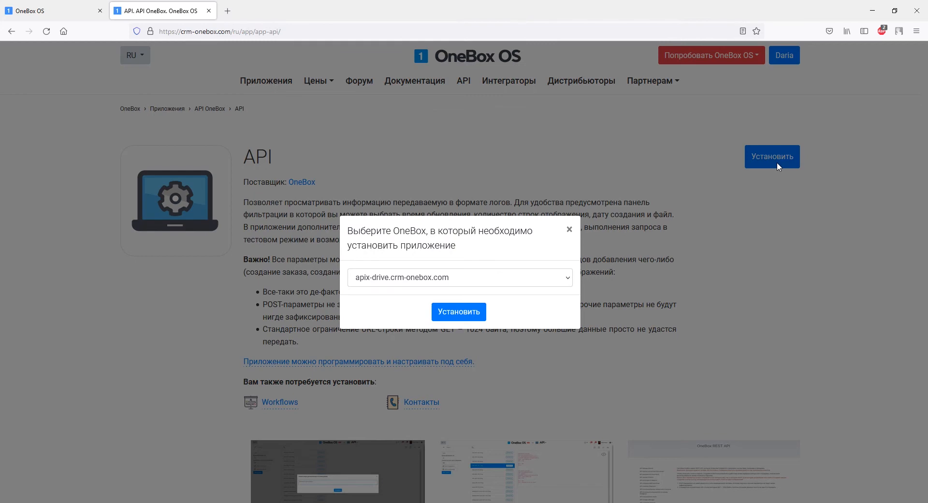
left_click(564, 282)
left_click(535, 323)
left_click(473, 313)
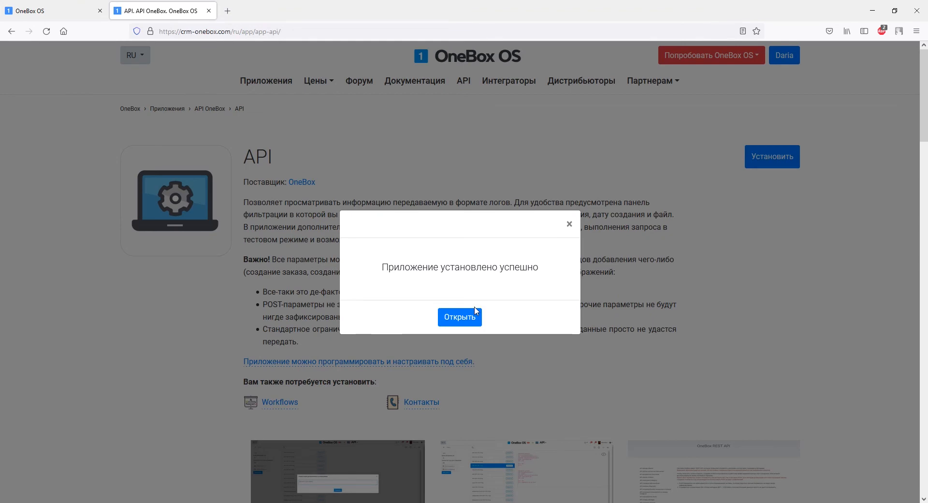
- Reload the OneBox desktop and open Пользователи и сотрудники
left_click(74, 14)
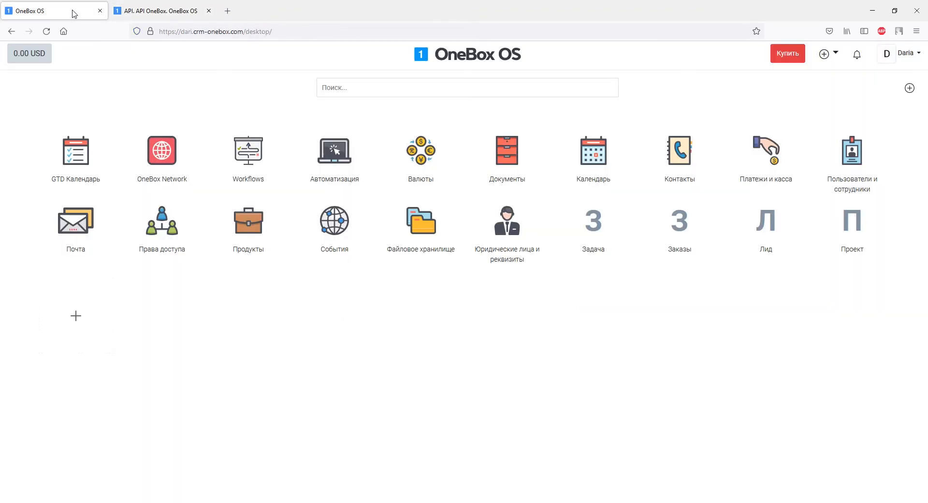
left_click(51, 31)
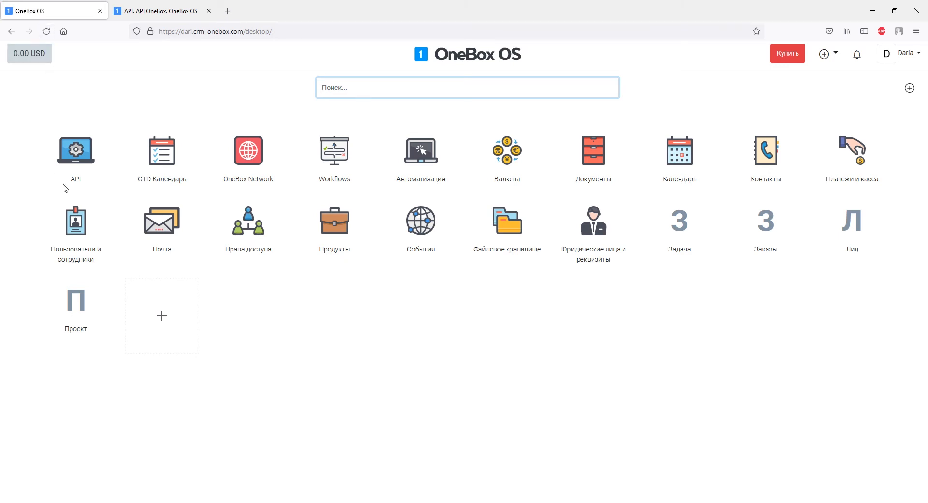
left_click(77, 224)
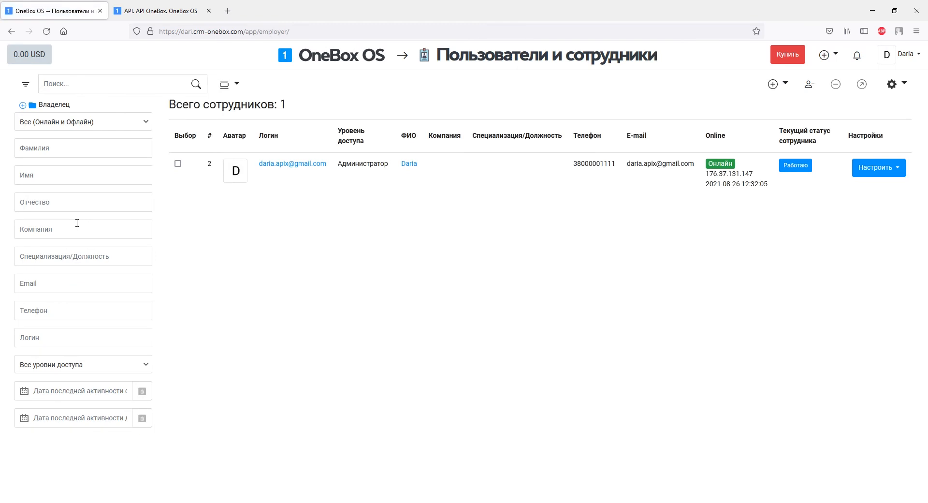
- Give the administrator user a new password, save the access settings, and select the REST API password
left_click(405, 163)
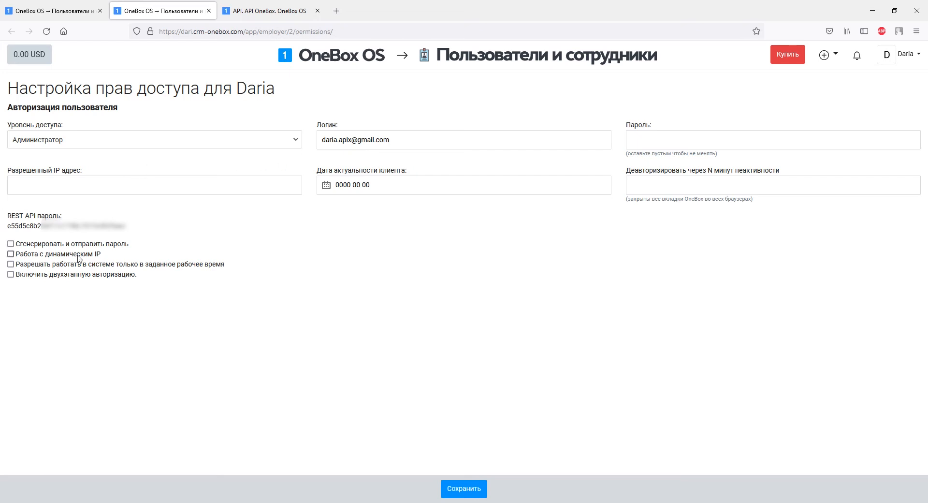
left_click(629, 140)
type("•••••")
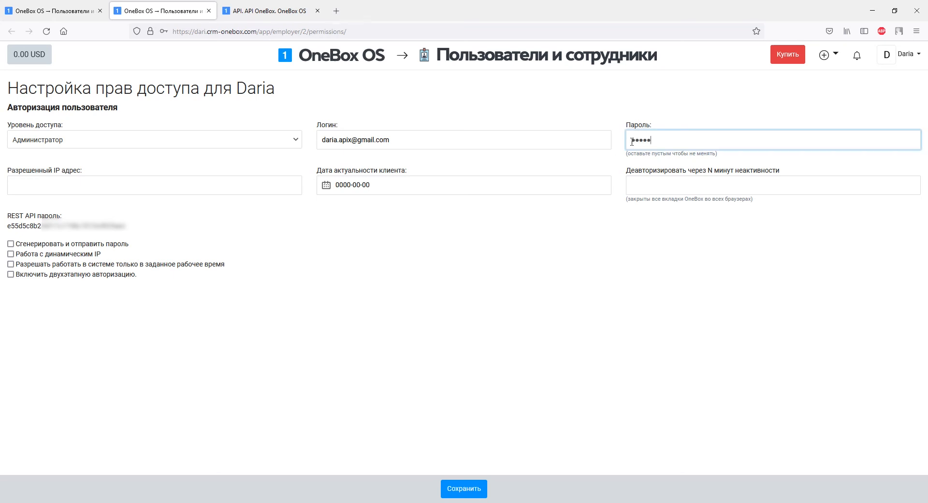
type("•••••")
left_click(463, 488)
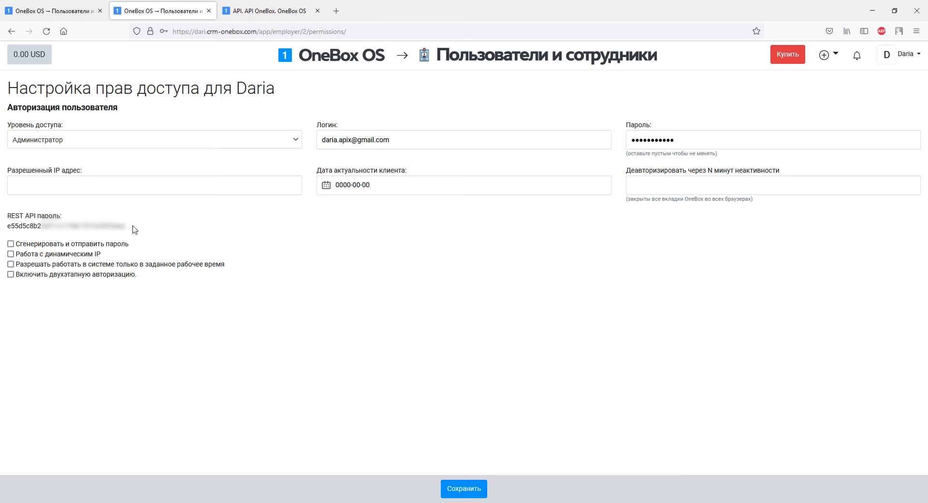
left_click_drag(130, 226, 9, 225)
- Copy the OneBox REST API password into ApiX-Drive's API пароль field and save the account connection
right_click(9, 226)
left_click(17, 235)
key("alt+Tab")
left_click(372, 300)
right_click(373, 301)
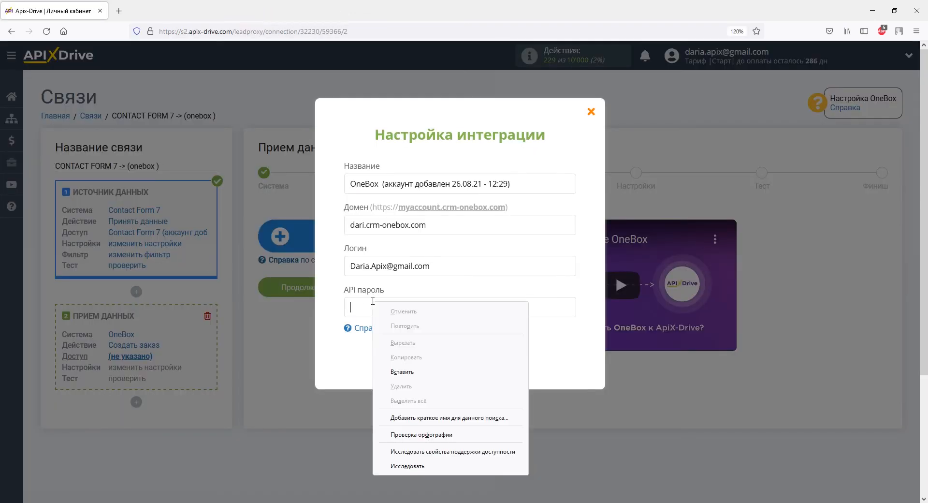
left_click(395, 372)
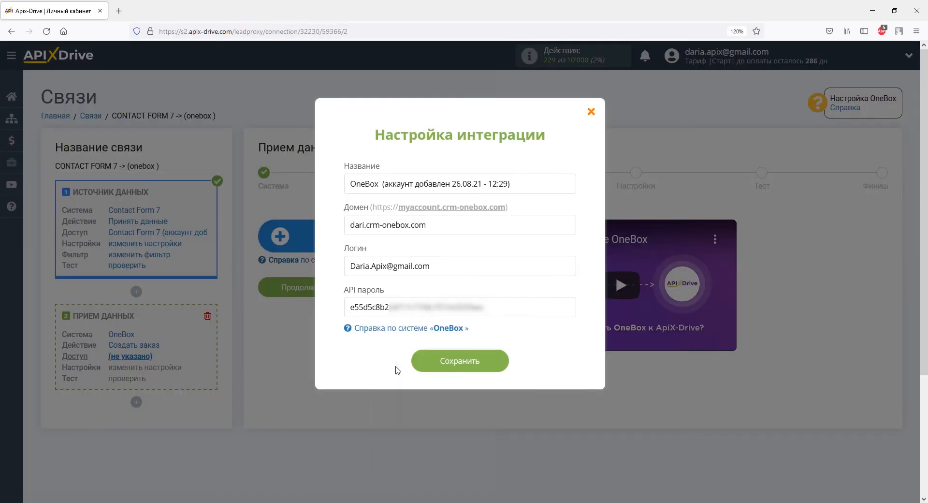
left_click(429, 361)
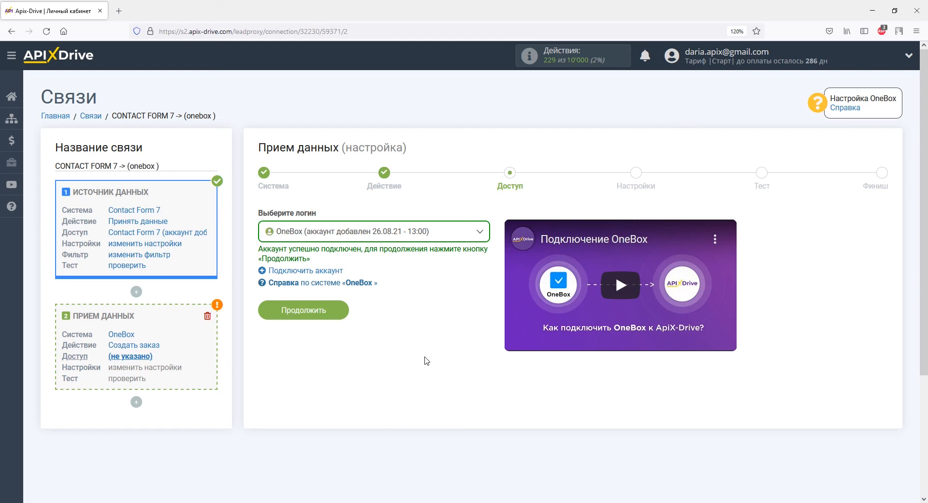
- Set the OneBox order status to Заказ клиента: Новый заказ
left_click(330, 310)
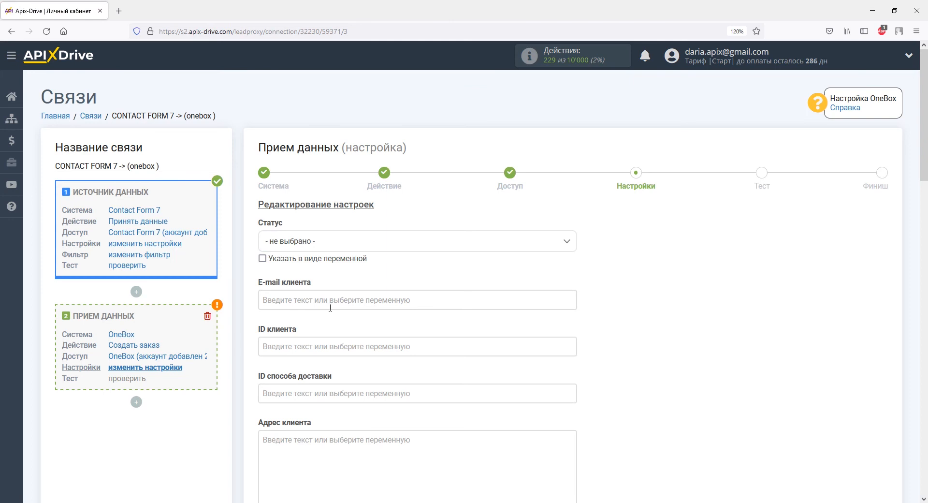
left_click(326, 244)
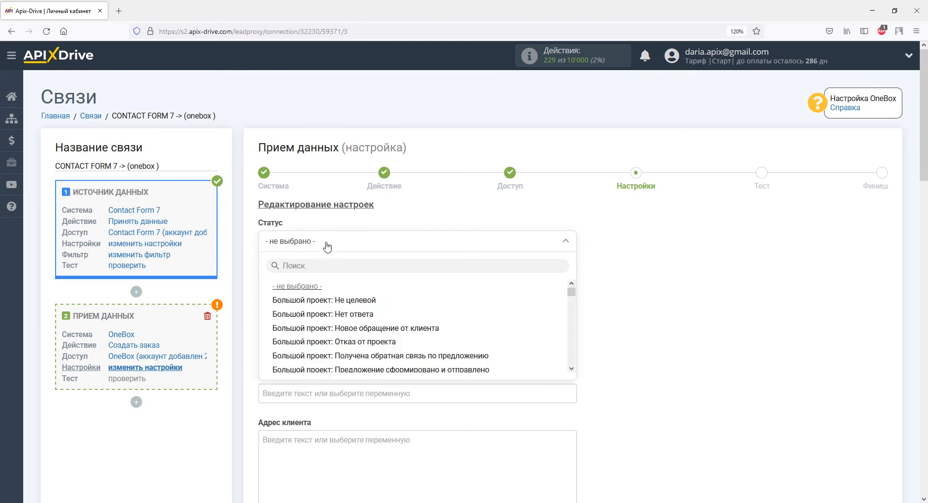
left_click_drag(572, 290, 571, 327)
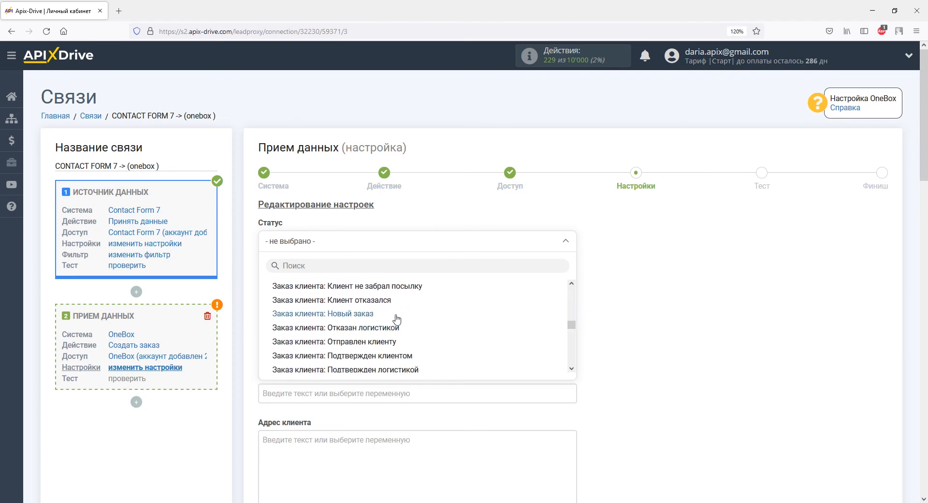
left_click(377, 317)
- Map client e-mail to your_email, name to your_name, and comment to 'Обращение через Contact Form 7:' plus your_subject
left_click(375, 306)
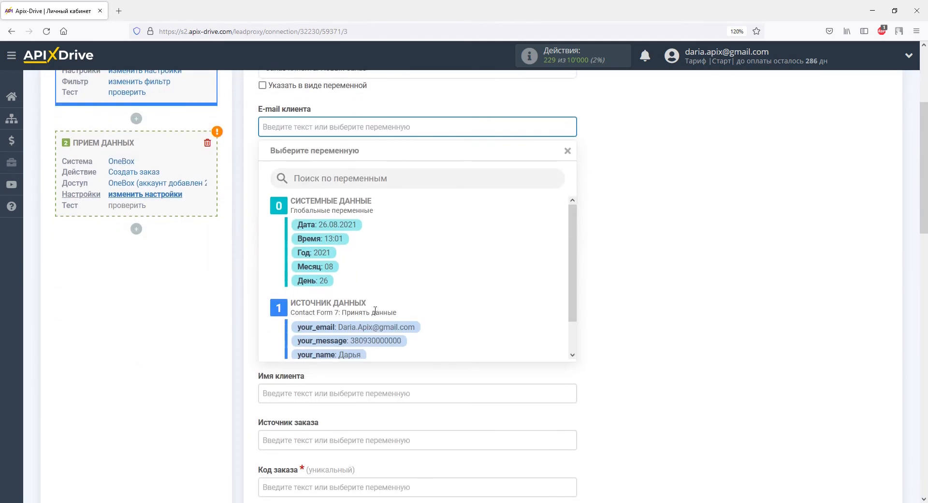
left_click(377, 328)
scroll(378, 330, "down", 4)
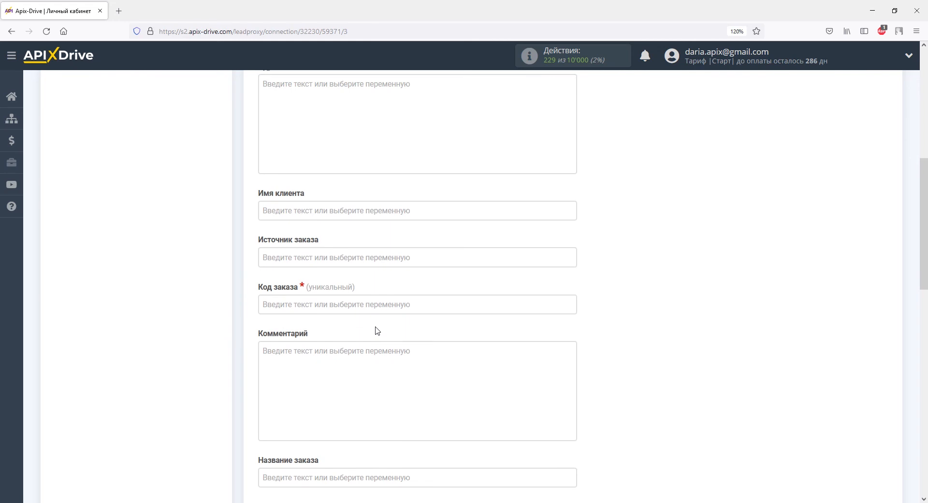
left_click(349, 216)
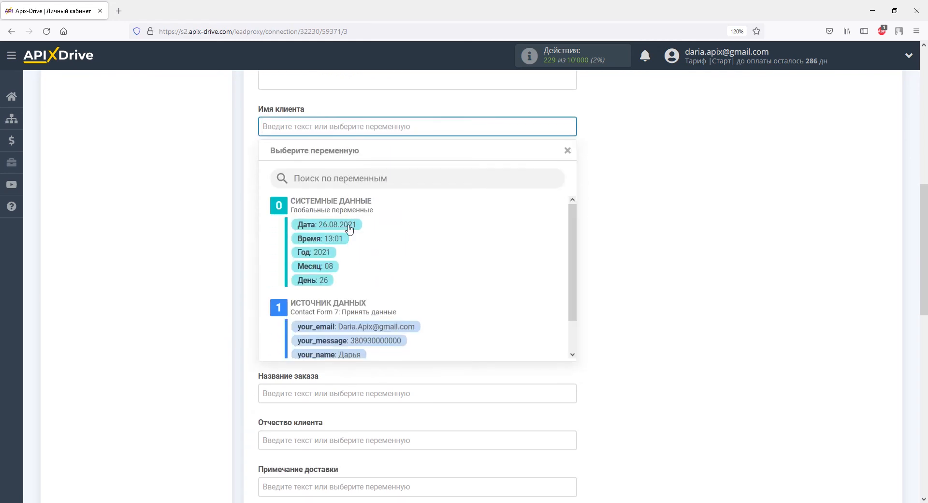
left_click(348, 407)
left_click(348, 356)
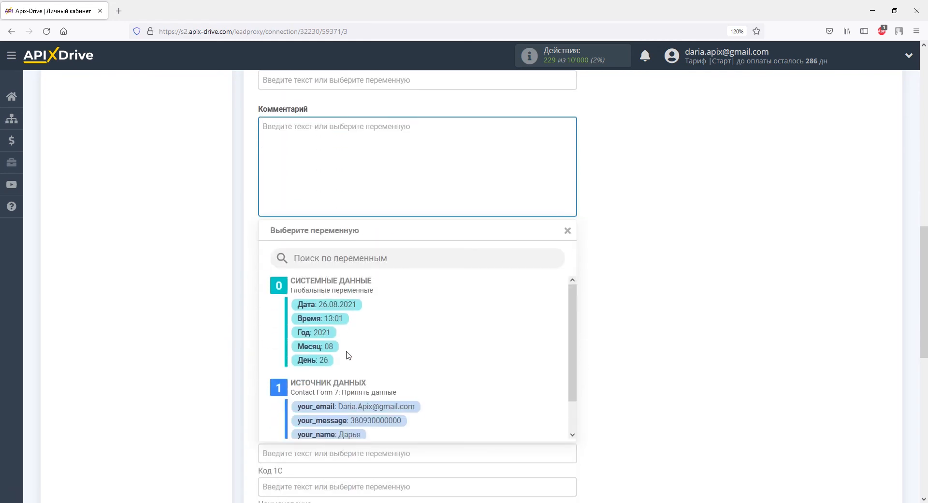
left_click_drag(569, 353, 556, 397)
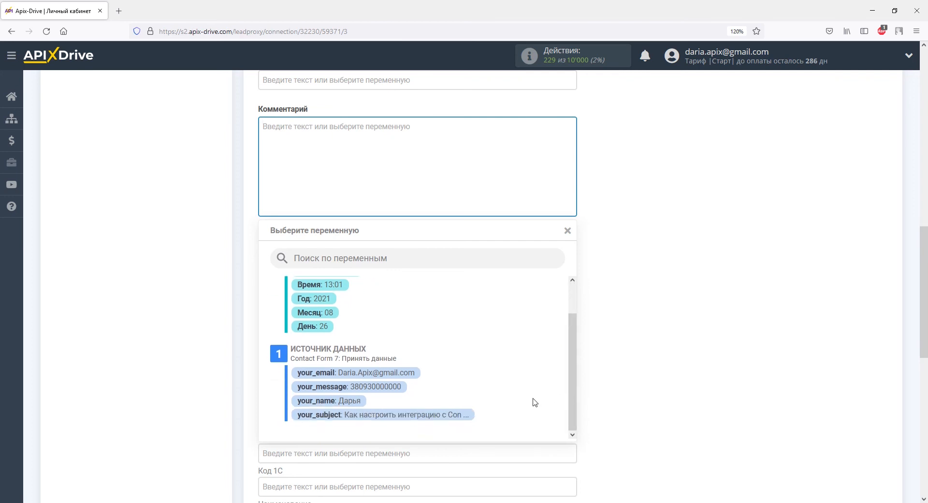
left_click(461, 416)
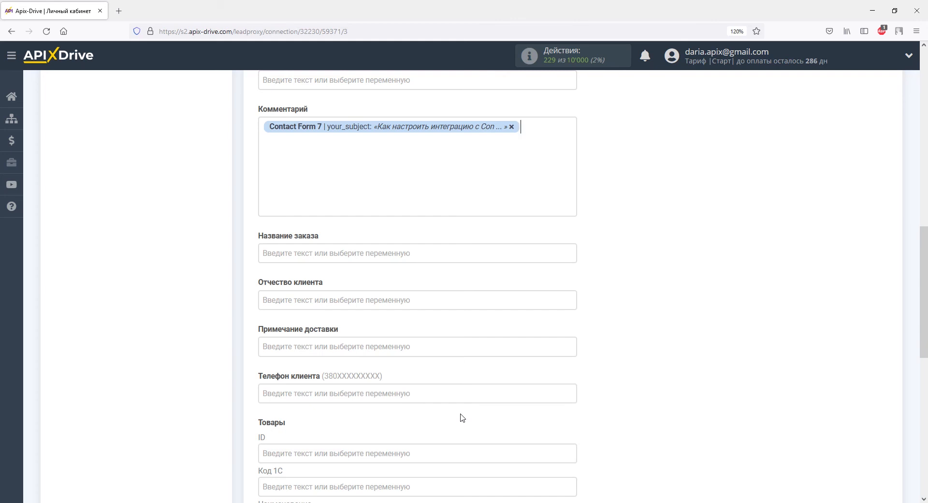
type("Обращение через ")
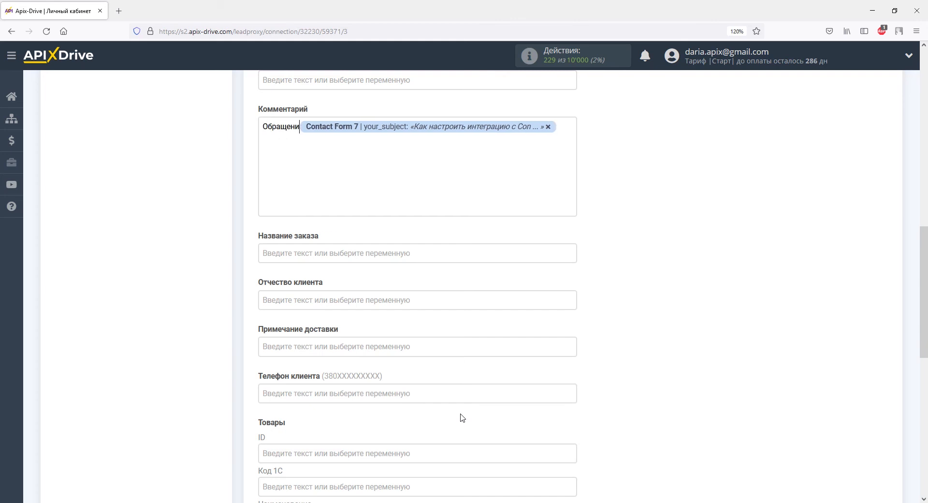
type("Contact")
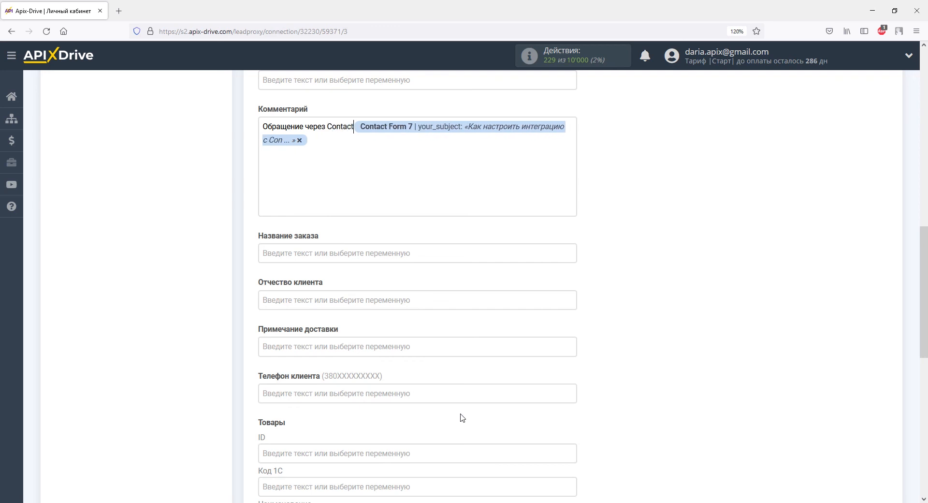
type(" Form ")
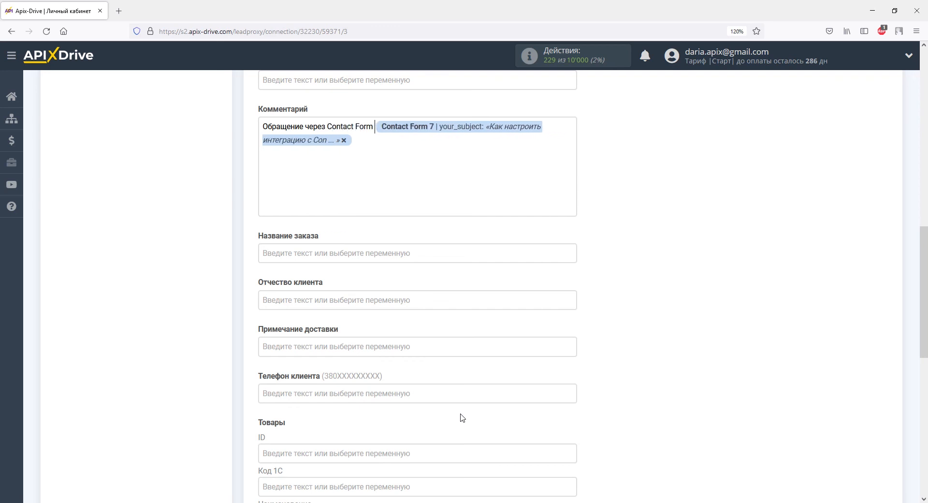
type("7:")
scroll(463, 417, "up", 3)
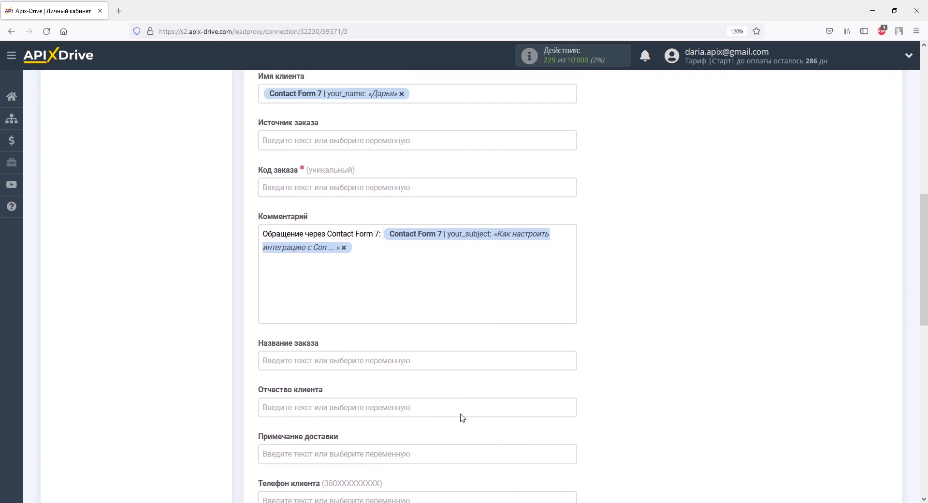
- Map both the order code and the client phone to your_message
left_click(431, 265)
scroll(432, 270, "down", 3)
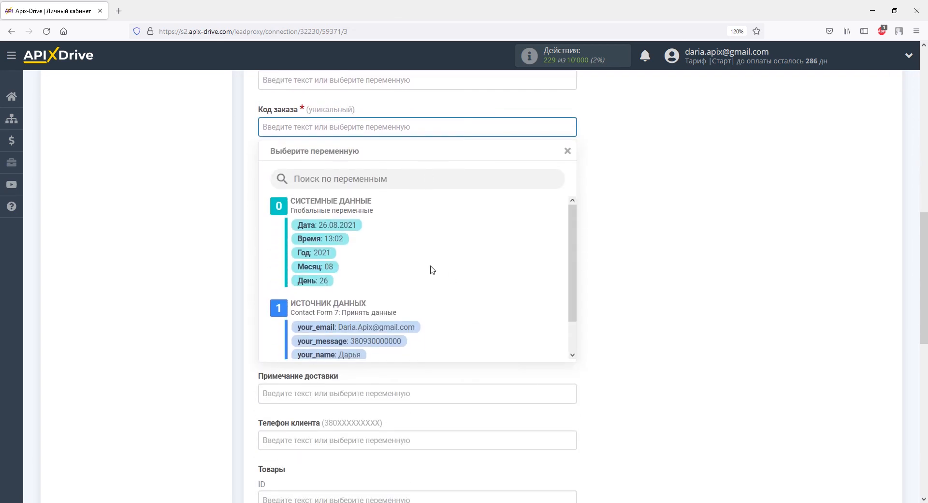
left_click(399, 341)
scroll(398, 338, "down", 5)
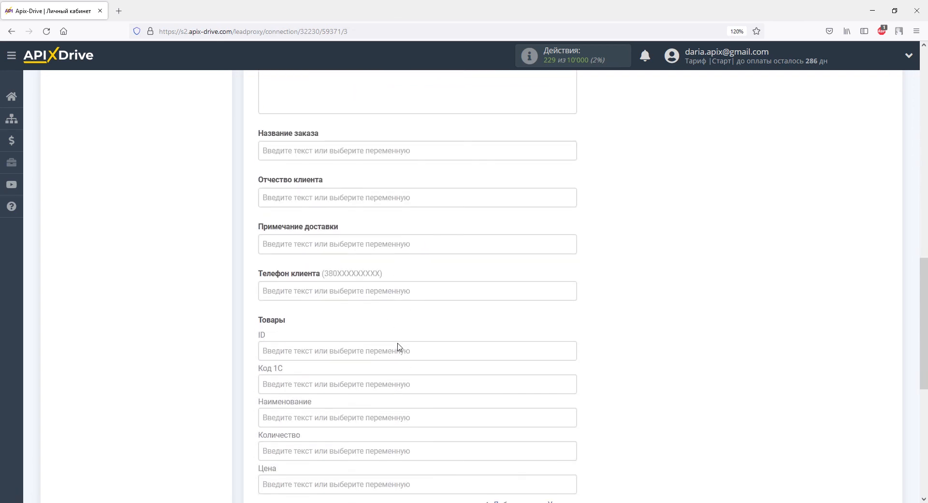
left_click(386, 257)
scroll(384, 264, "down", 3)
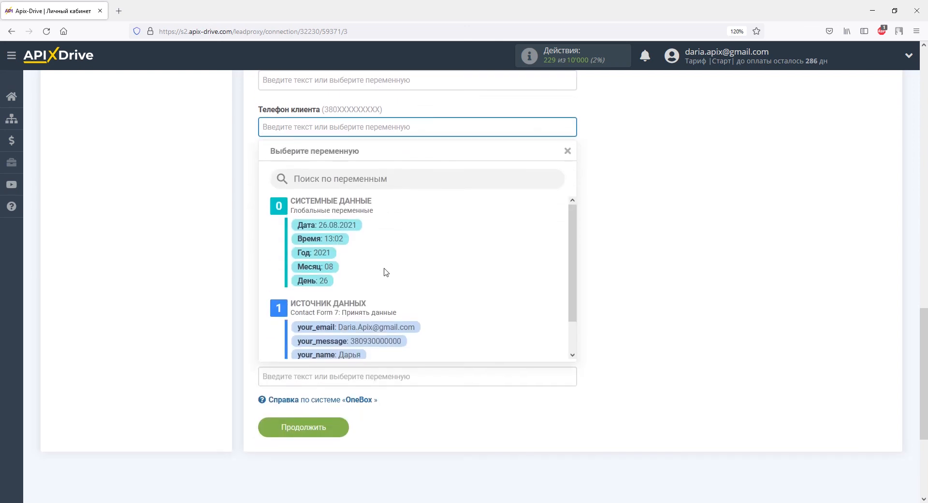
left_click(380, 340)
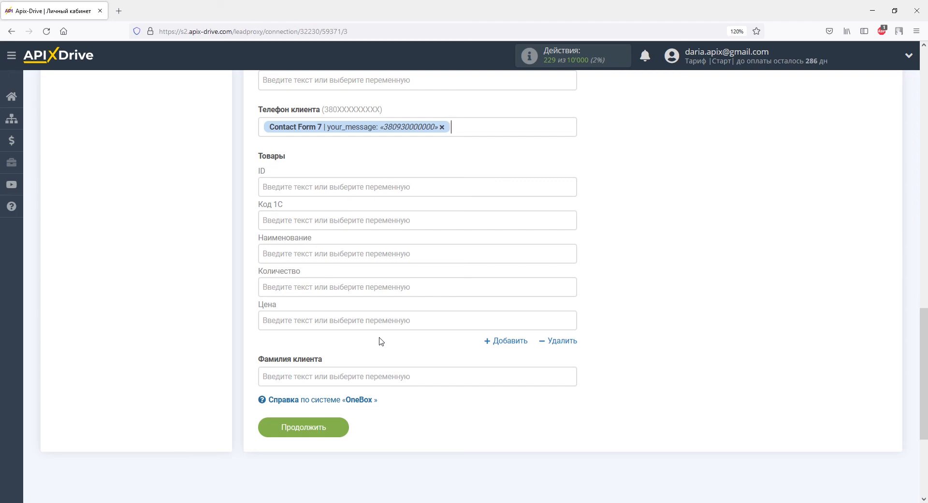
- Save the field mapping and send test order data to OneBox
left_click(338, 431)
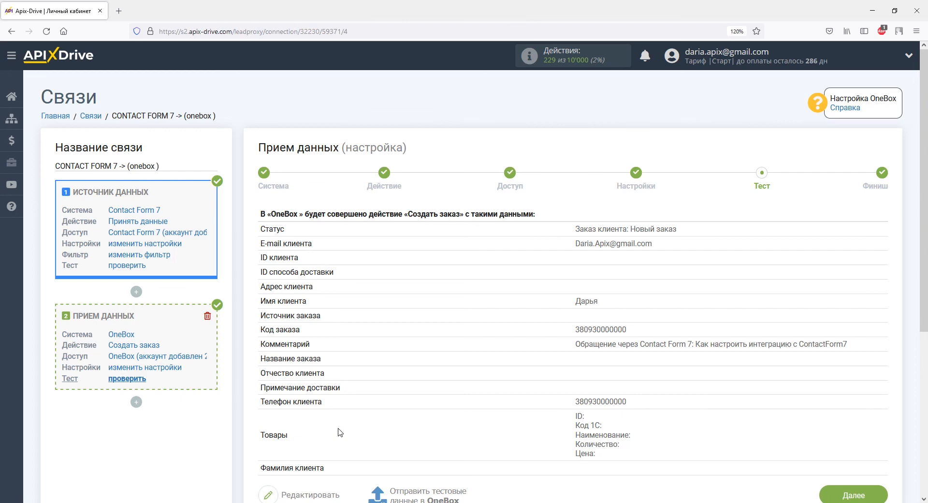
scroll(340, 432, "down", 5)
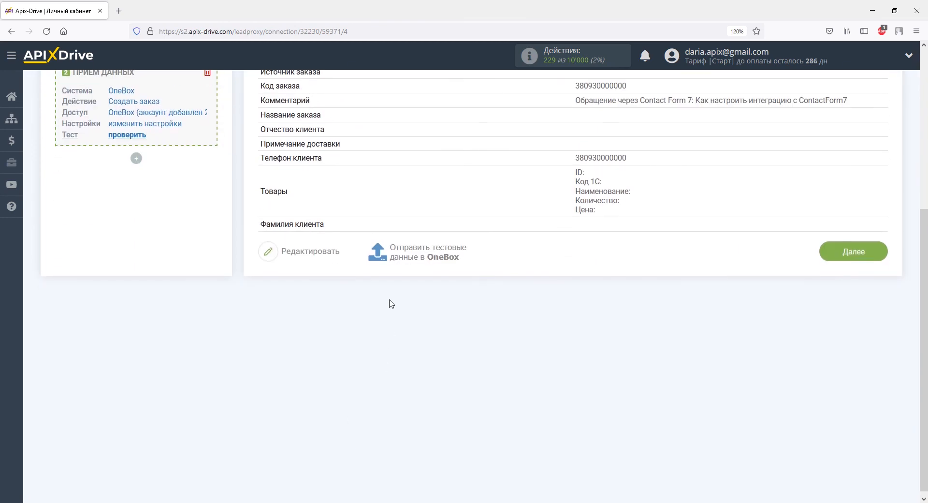
left_click(395, 261)
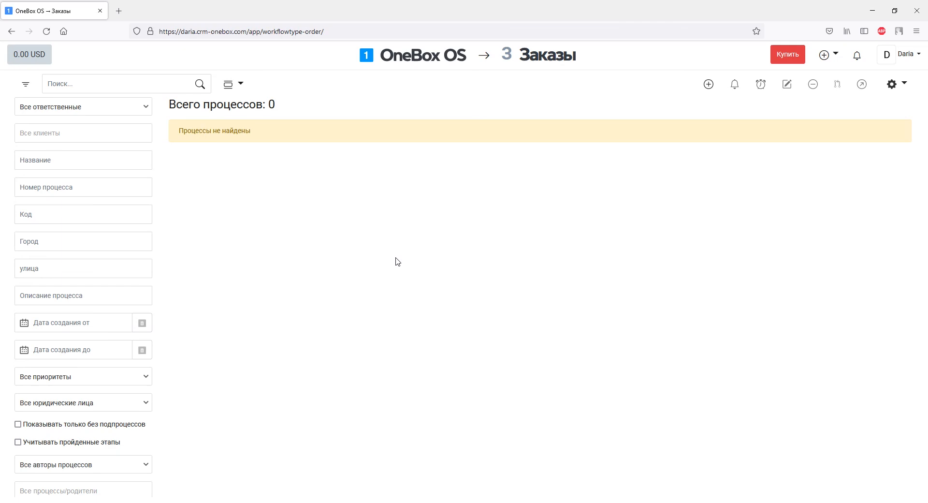
- Reload the Заказы list in OneBox OS and review the details of new order #1
left_click(46, 31)
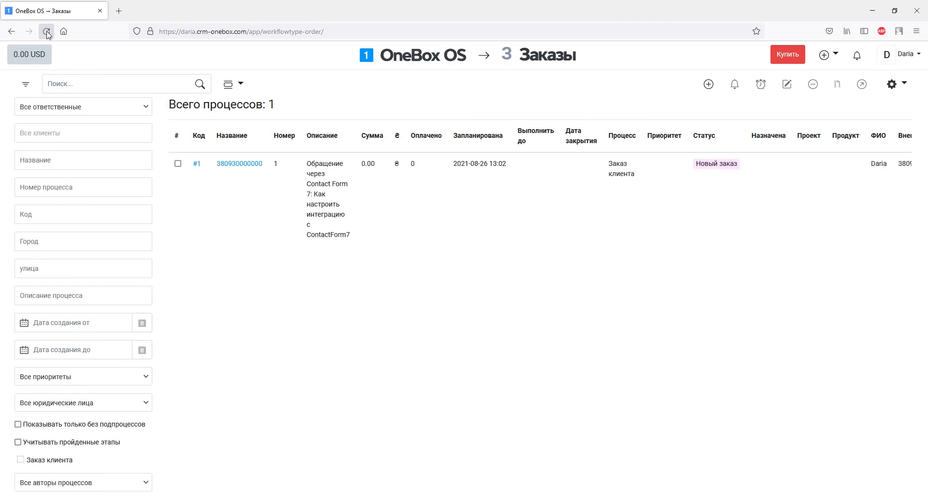
left_click(201, 169)
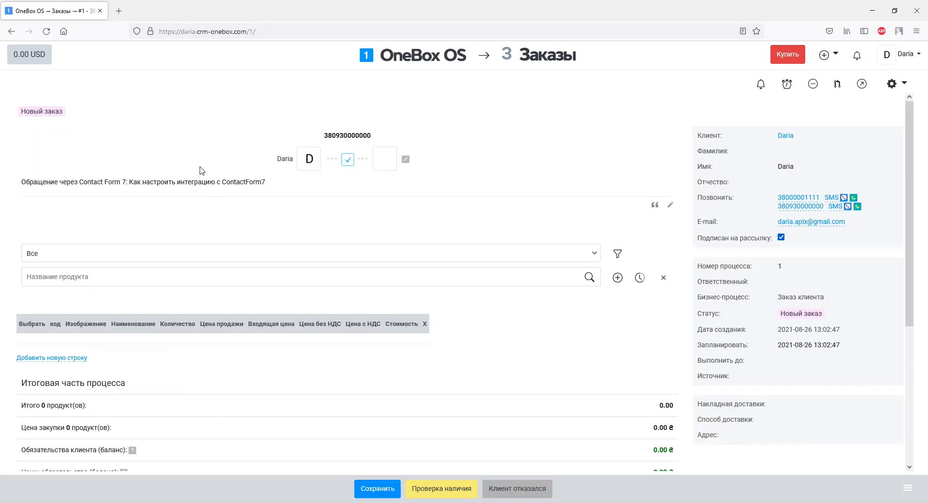
scroll(201, 170, "down", 5)
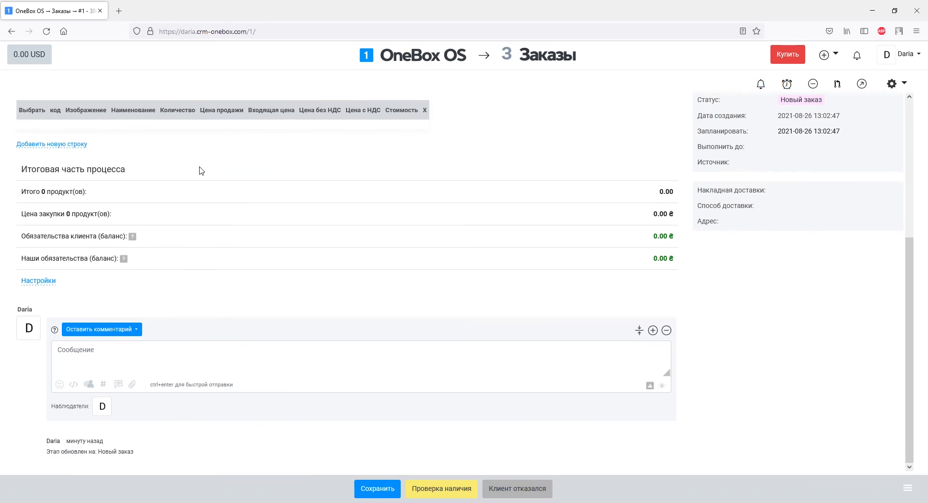
scroll(202, 170, "up", 5)
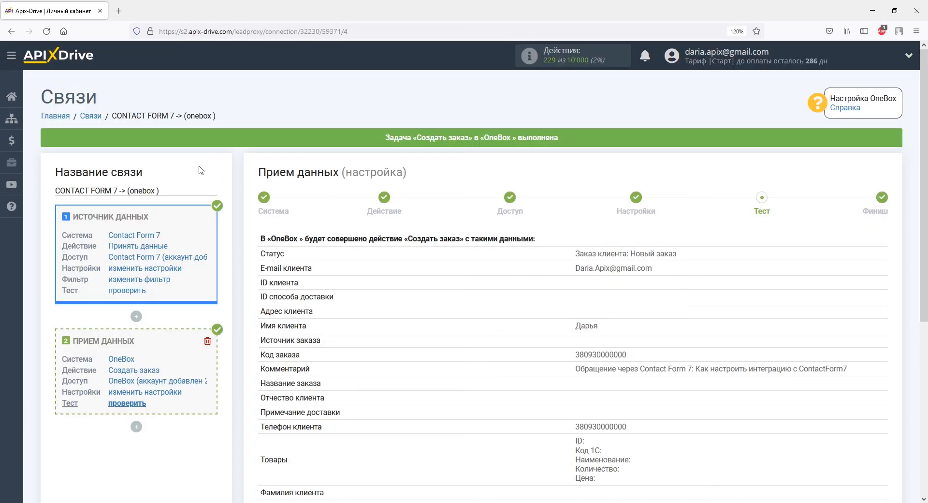
- Enable auto-update for the connection and set its update interval to 5 минут
scroll(201, 170, "down", 5)
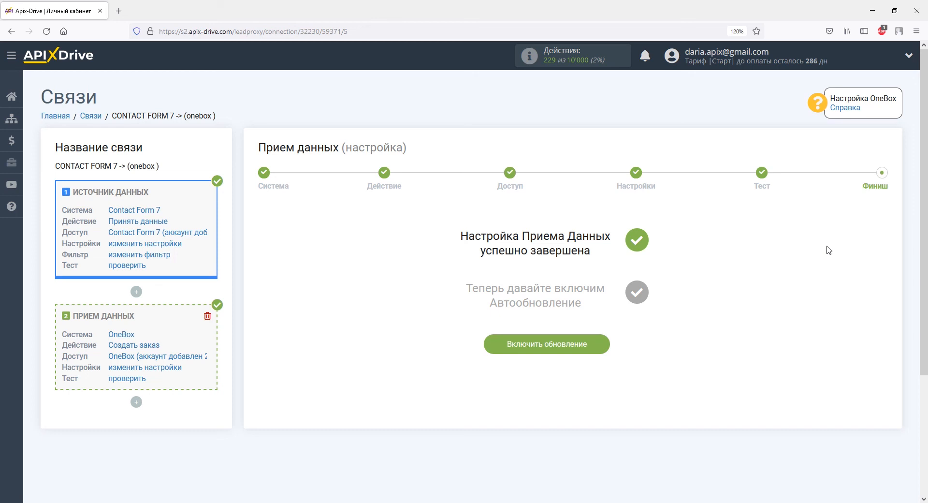
left_click(593, 344)
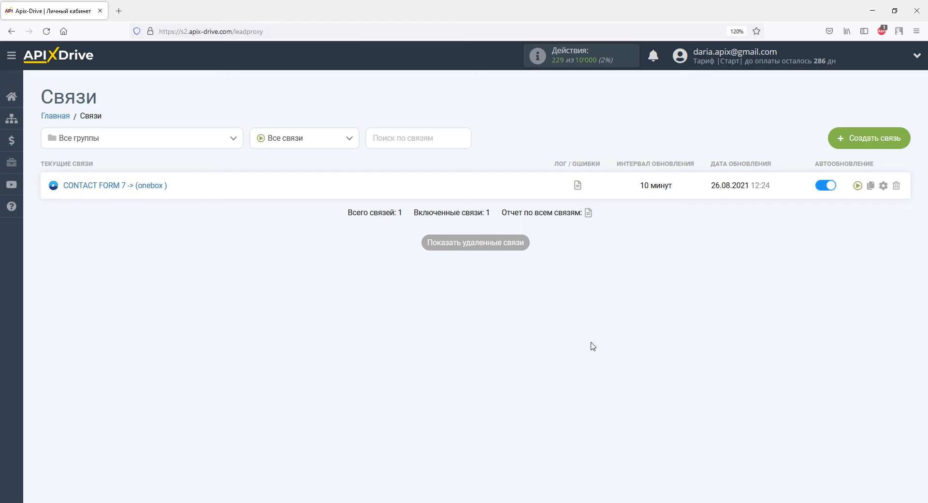
left_click(883, 185)
left_click(563, 276)
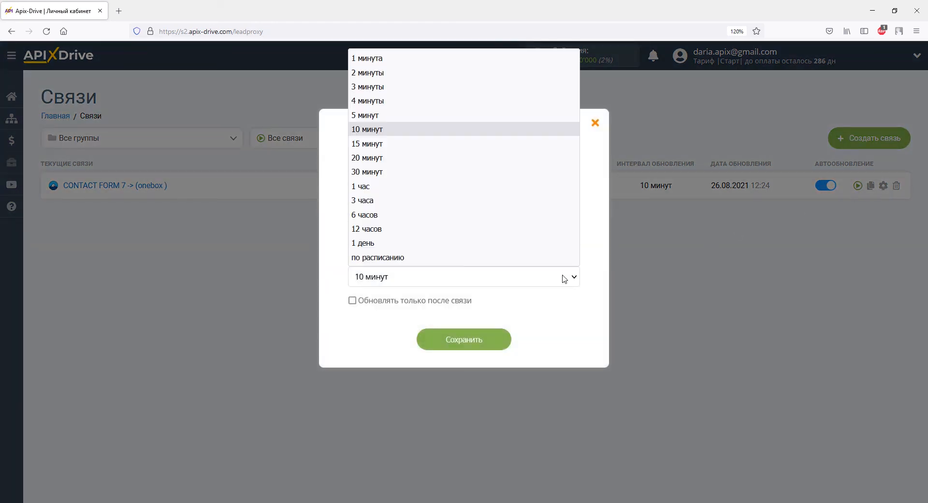
left_click(522, 115)
left_click(490, 344)
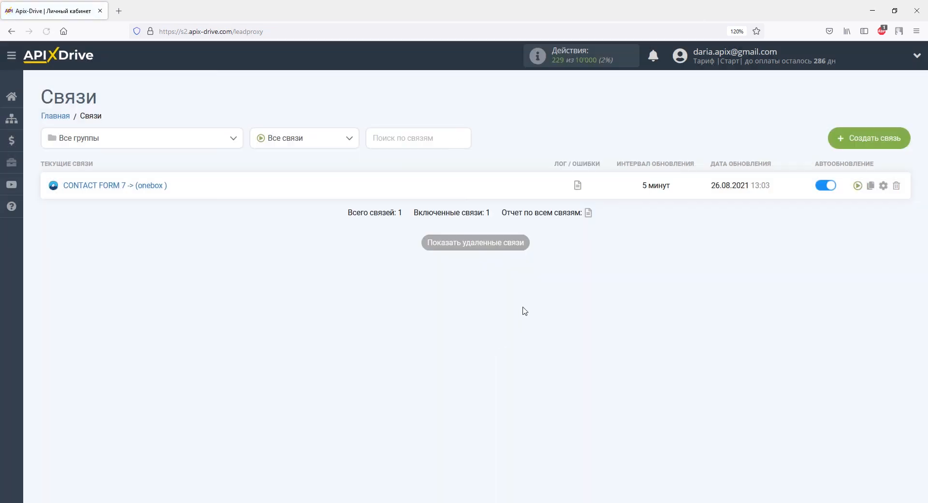